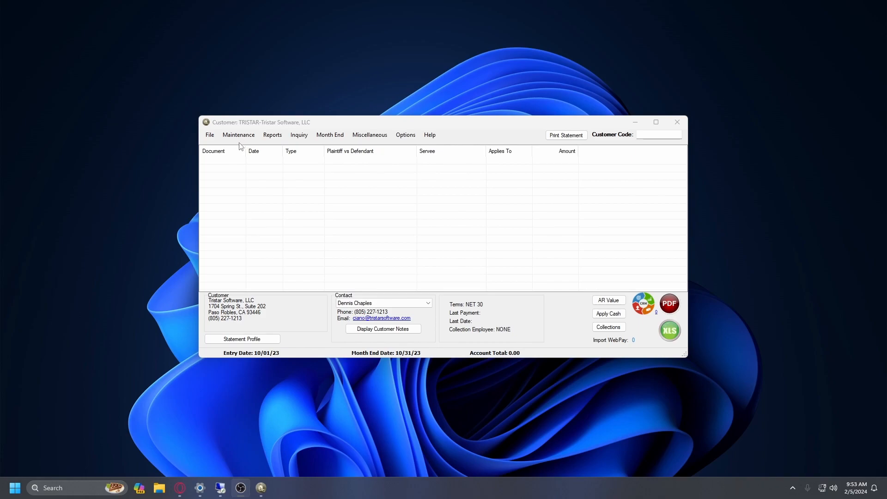
Load the customer with code TRISTAR and view its statement profile, closing it without saving.
left_click(644, 134)
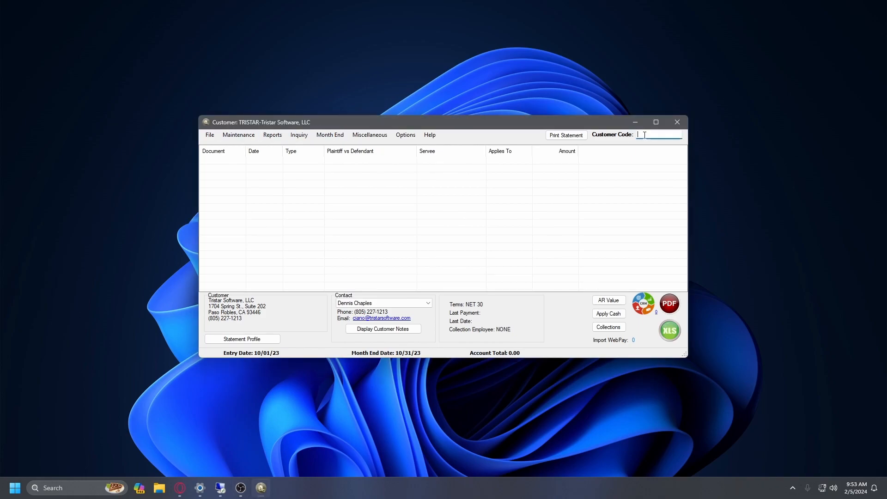
type("TRISTAR")
key("Return")
left_click(255, 340)
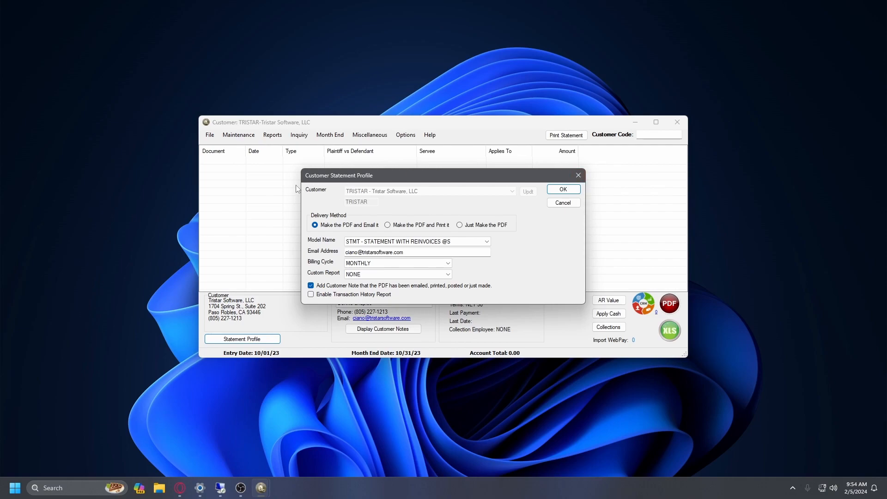
left_click(561, 204)
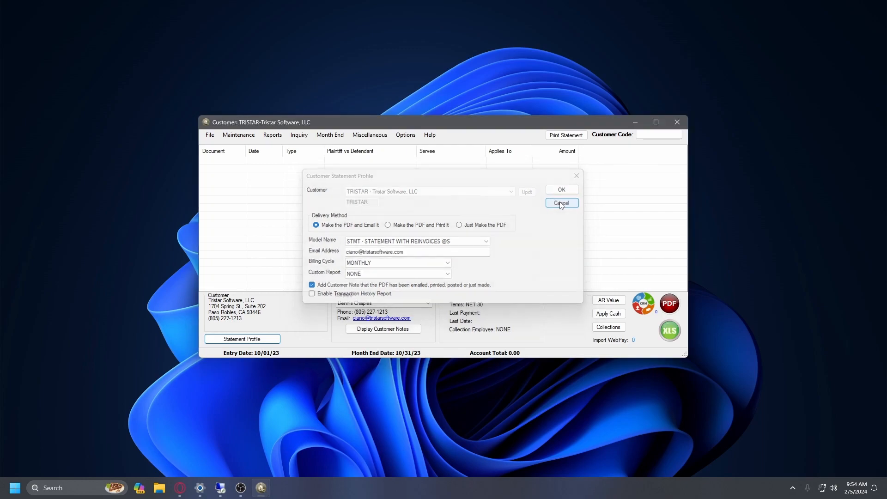
Open the PDF statement parameters and view the first listed customer's statement profile without saving changes.
left_click(239, 134)
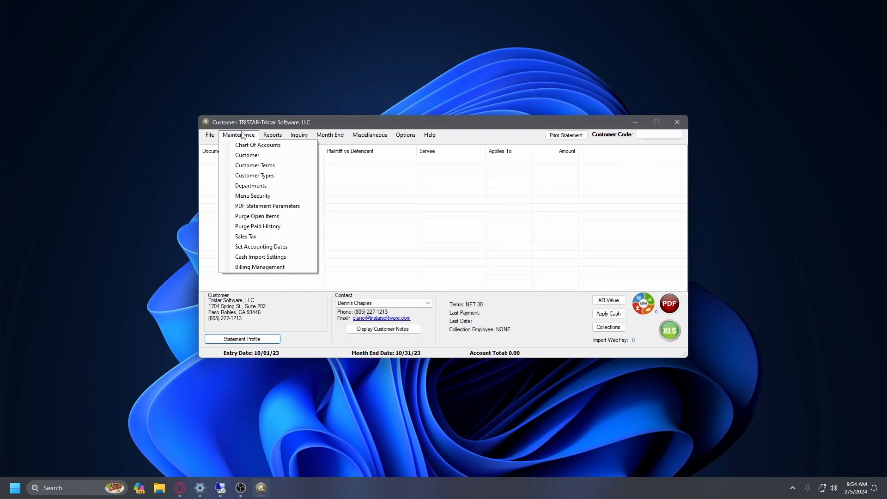
left_click(282, 206)
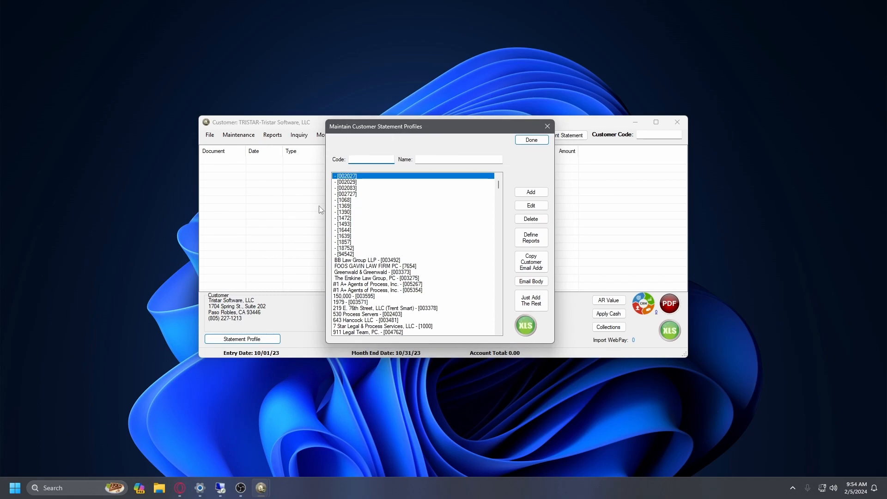
left_click(523, 207)
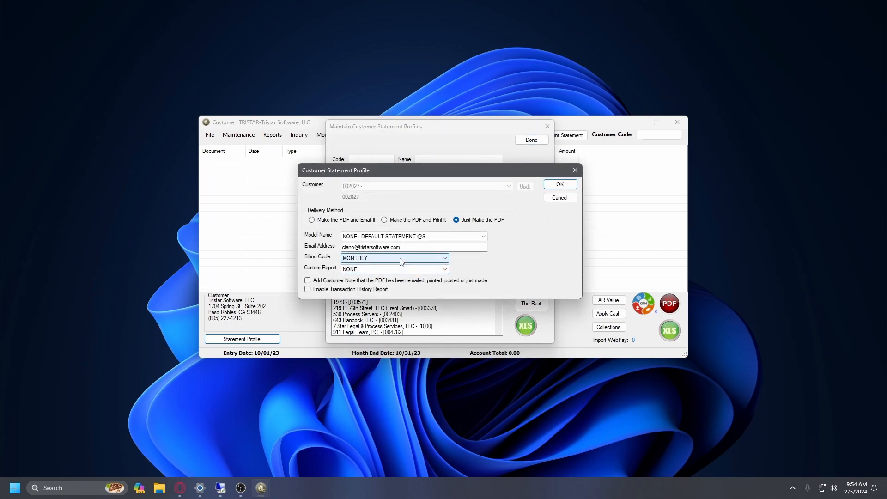
left_click(550, 200)
Start a new statement profile, look at its customer choices and the customer search, and cancel it.
left_click(532, 206)
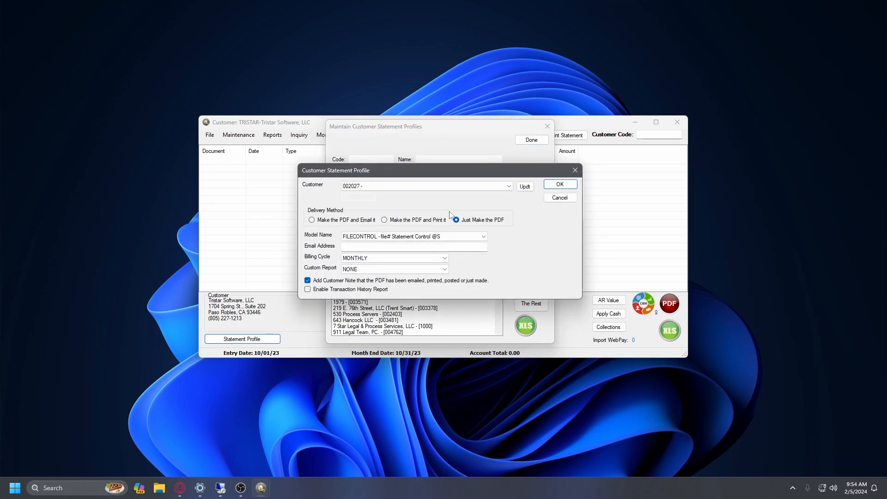
left_click(496, 188)
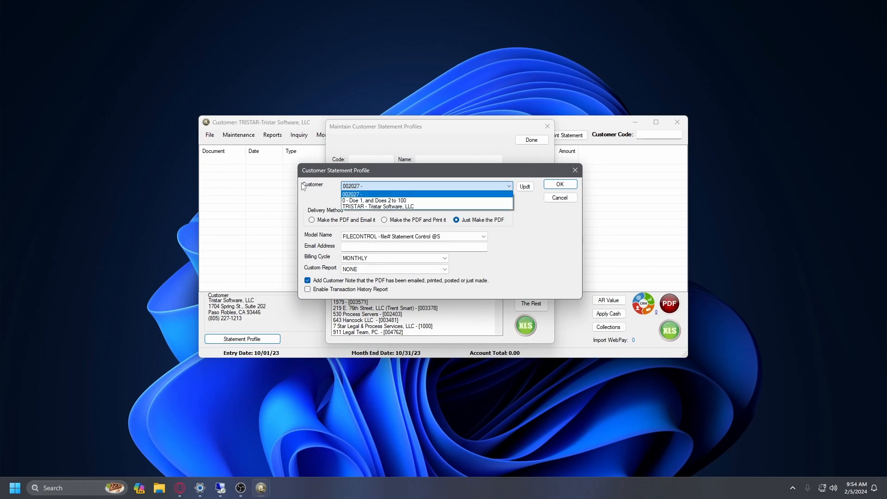
left_click(525, 187)
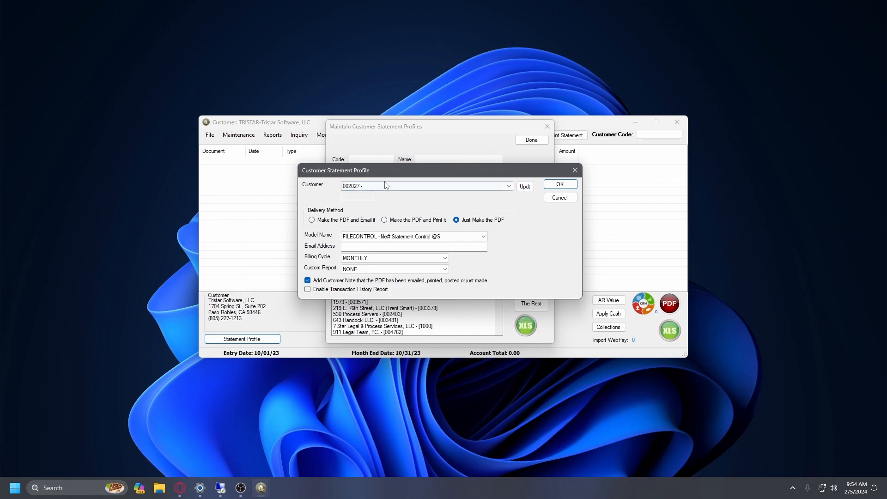
left_click(526, 186)
left_click_drag(417, 112, 603, 116)
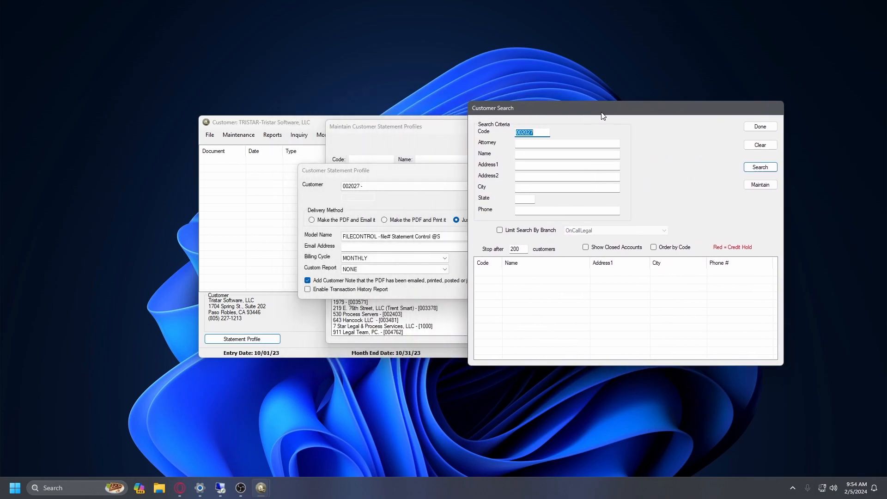
right_click(528, 300)
left_click(756, 128)
left_click(574, 197)
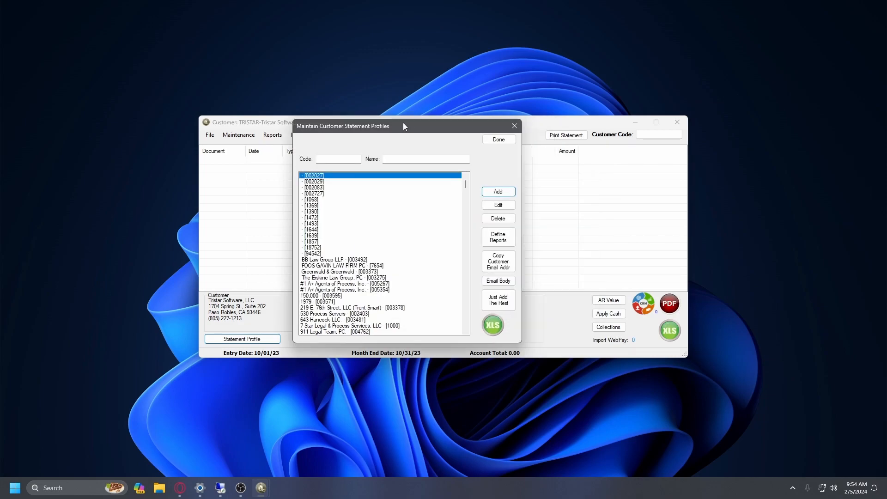
Filter the customer statement profiles by code "none" and open the NONE profile for editing.
left_click(344, 158)
type("none")
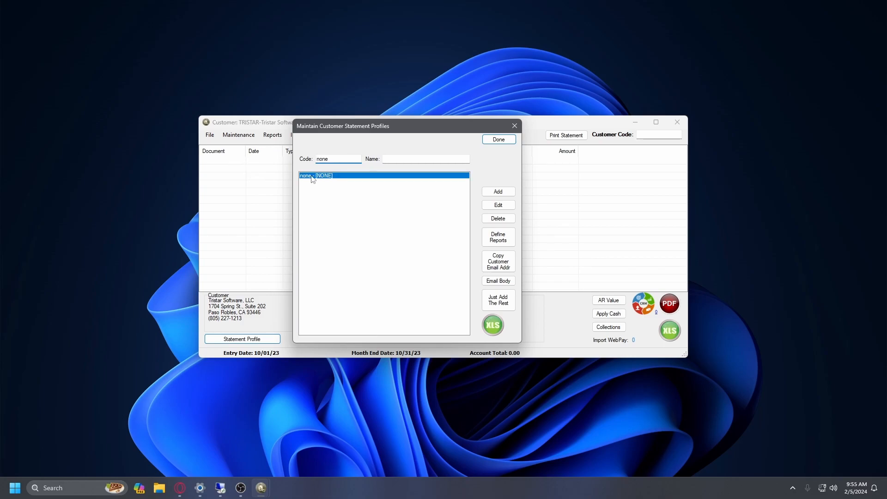
left_click(492, 207)
left_click_drag(360, 169, 331, 193)
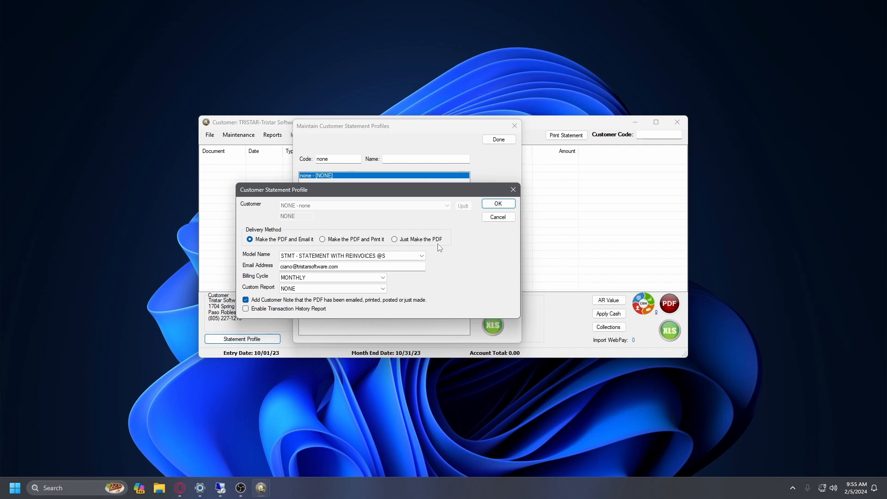
Set the NONE profile's model to NONE - DEFAULT STATEMENT @S and look through the other statement models.
left_click(297, 257)
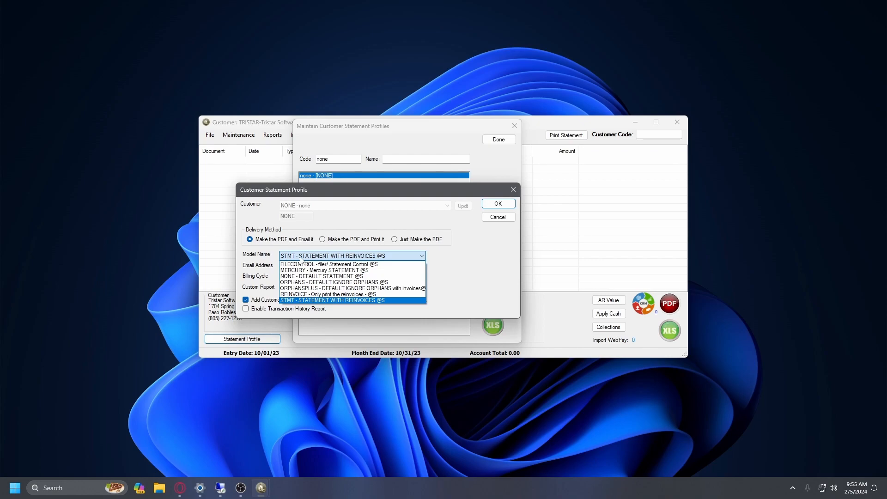
left_click(305, 275)
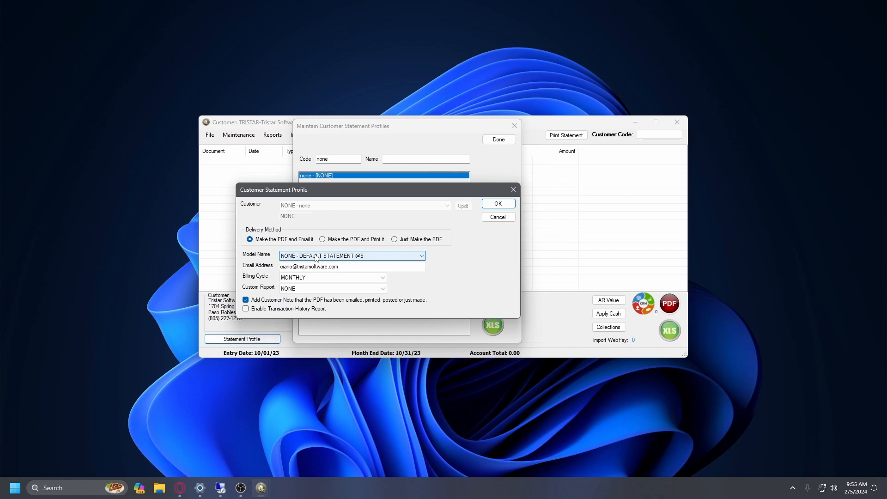
left_click(316, 256)
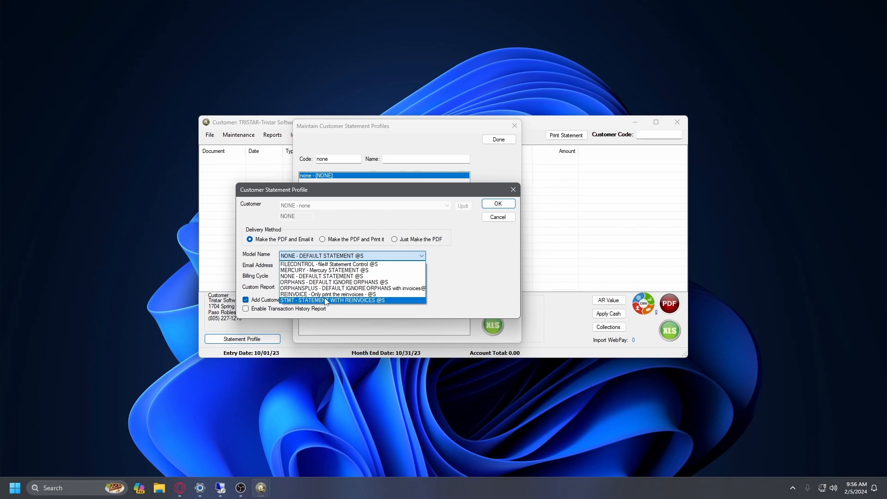
left_click(492, 269)
Review the NONE profile's email address, delivery method, and the available billing cycle and custom report options.
left_click_drag(339, 267, 361, 279)
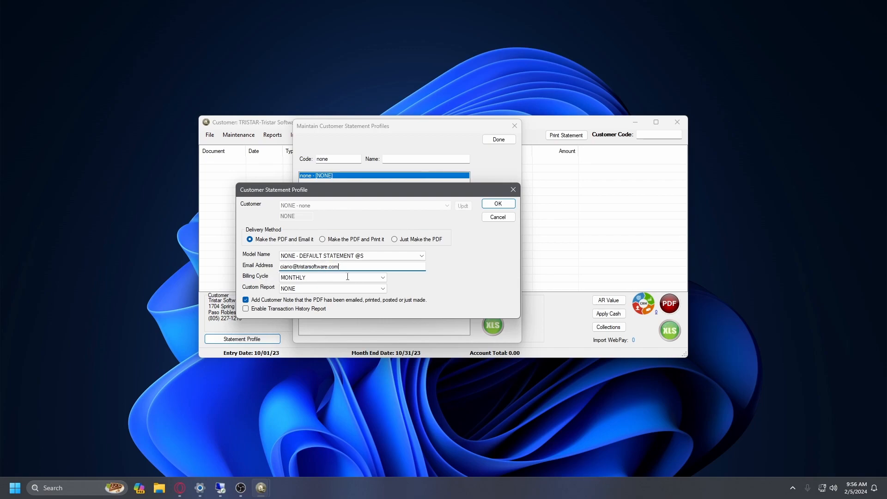
left_click(253, 242)
left_click(305, 280)
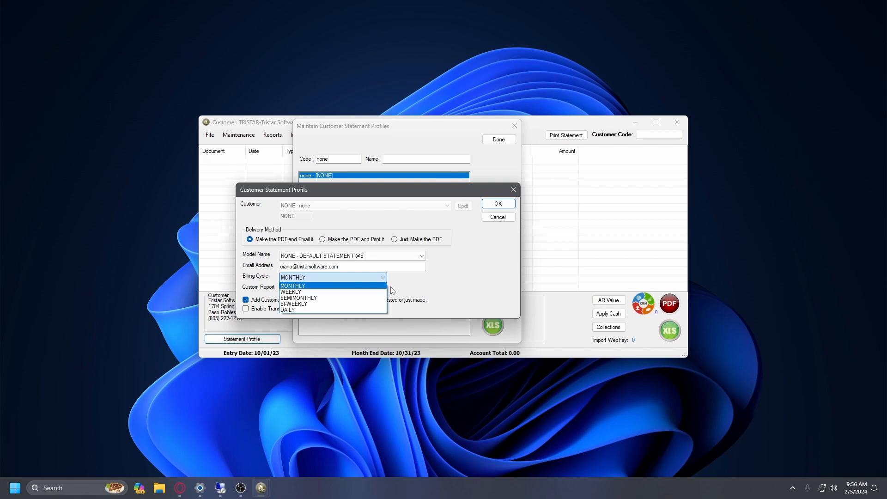
left_click(426, 278)
left_click(373, 289)
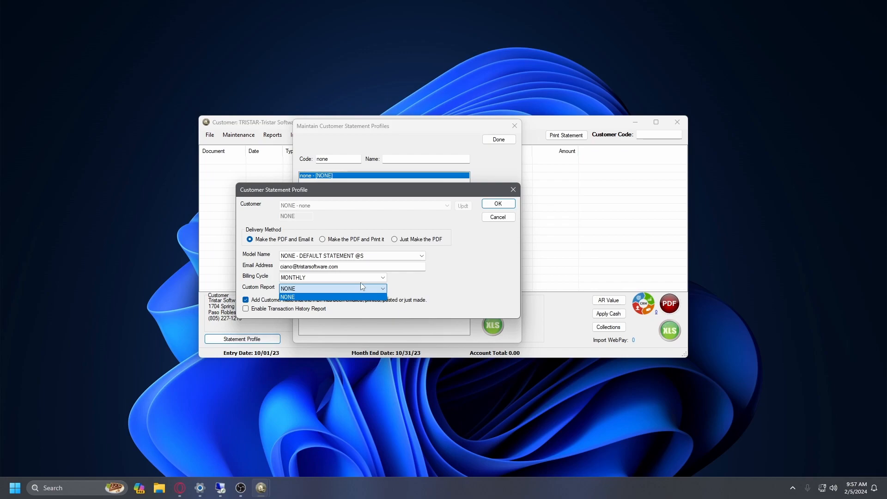
left_click(447, 285)
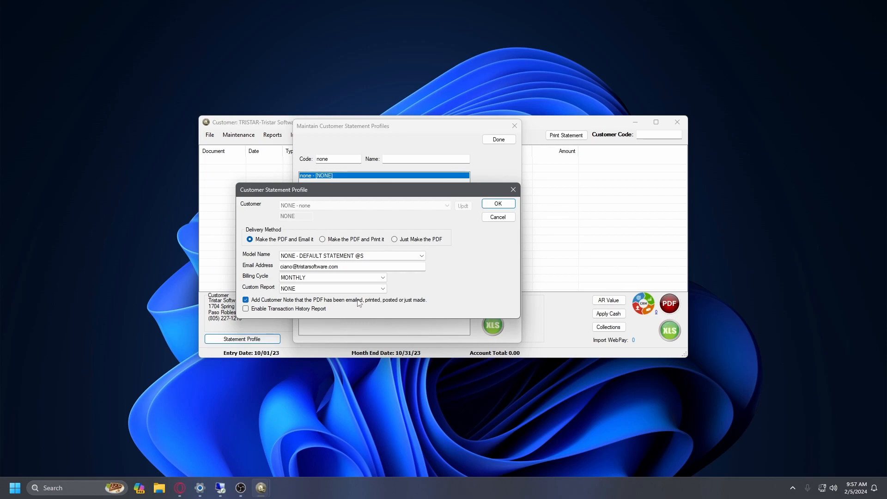
Set the NONE profile to Just Make the PDF with model STMT - STATEMENT WITH REINVOICES @S, and save it.
left_click_drag(413, 195, 427, 191)
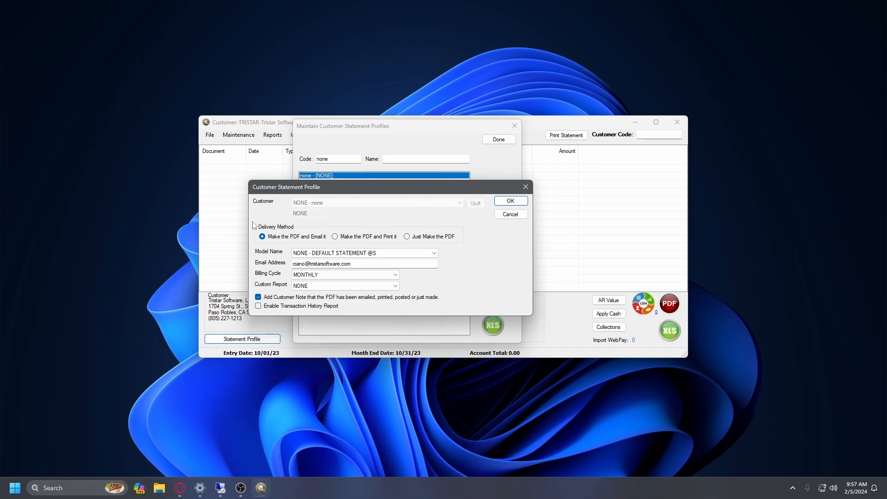
left_click(429, 237)
left_click(335, 254)
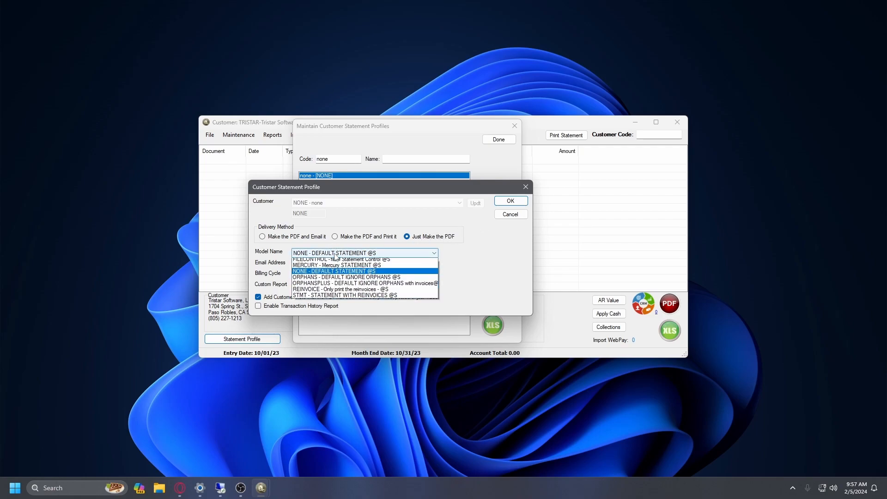
left_click(350, 298)
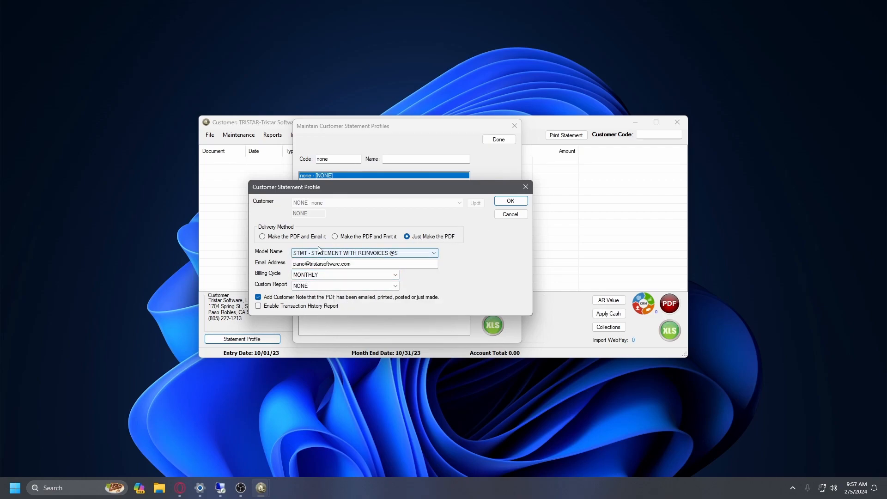
left_click(513, 204)
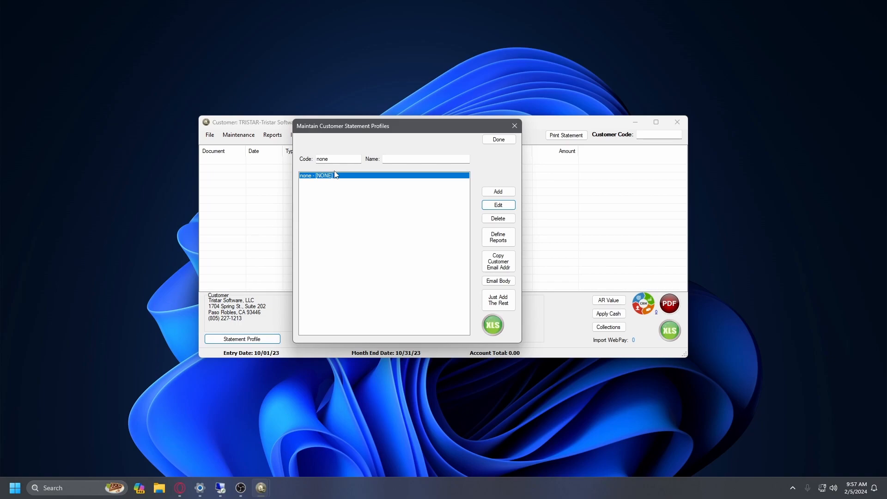
Add statement profiles to all customers without one, based on the NONE profile.
left_click(497, 306)
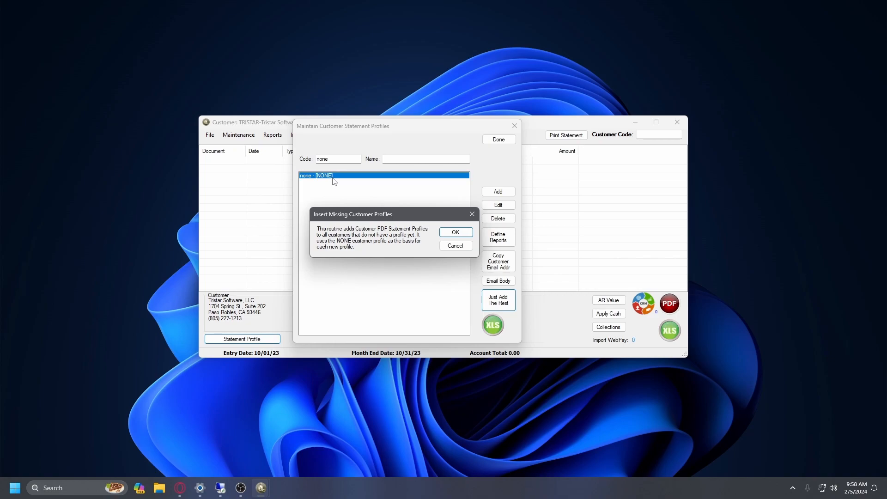
left_click(457, 235)
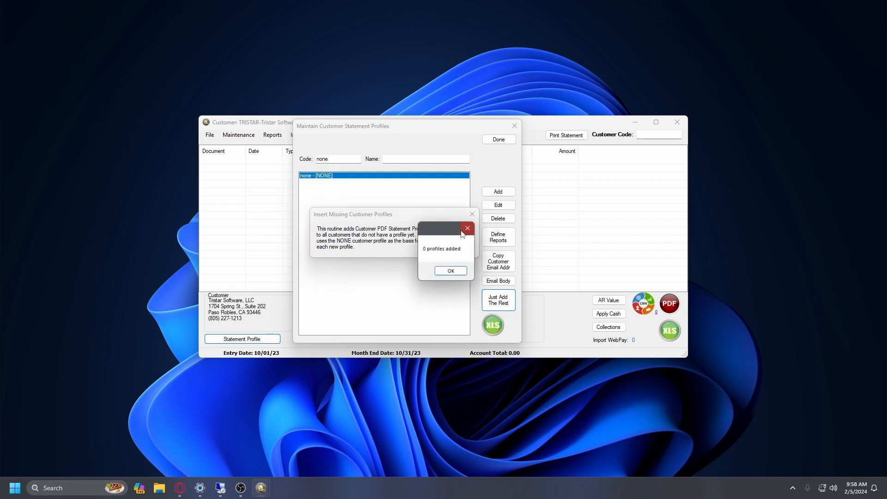
left_click_drag(436, 222, 372, 226)
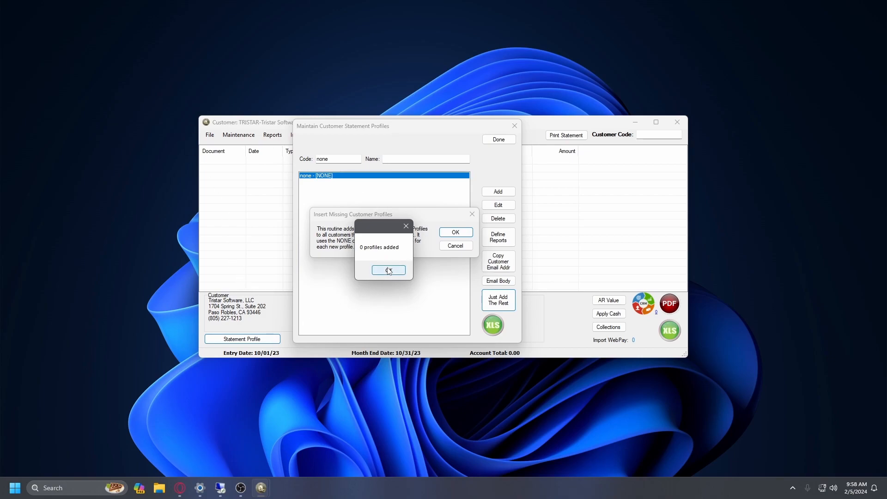
left_click(389, 270)
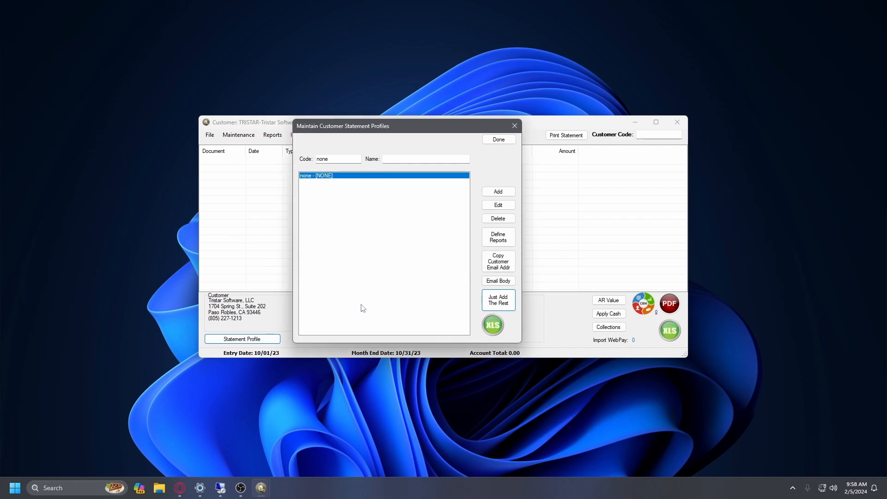
Clear the email address in the NONE customer's statement profile and save it.
left_click(499, 205)
double_click(360, 248)
key("Delete")
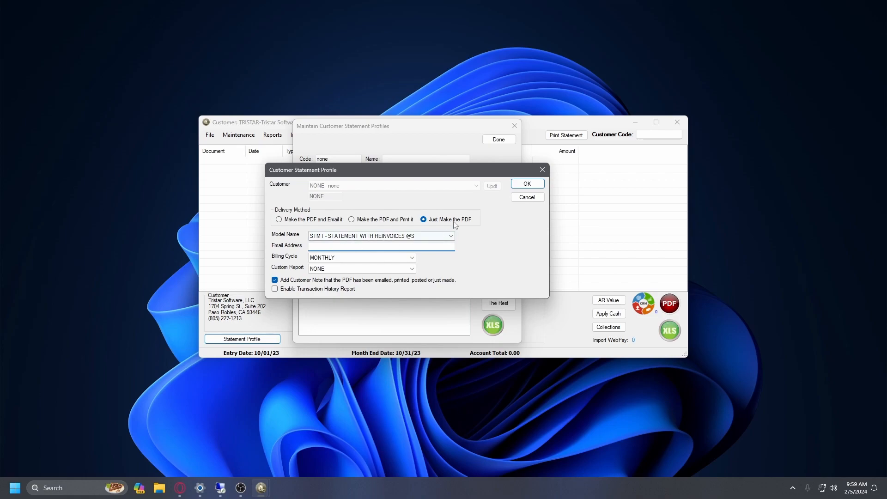
left_click(527, 184)
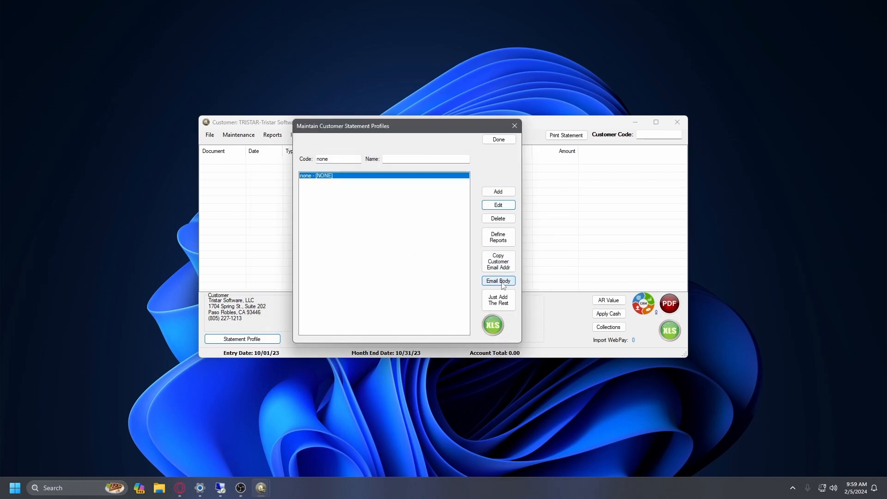
Examine the statement email body and its substitution variables, including the <{CLIENT}> placeholder, without saving changes.
left_click(499, 281)
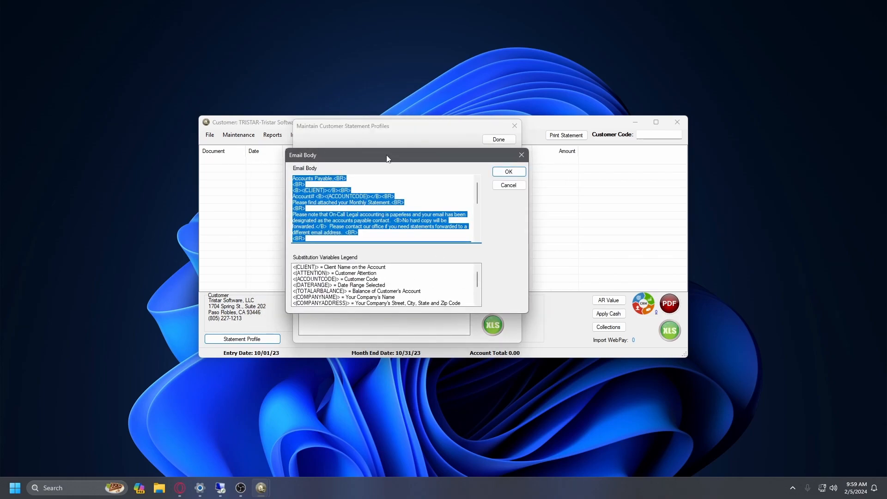
left_click(400, 183)
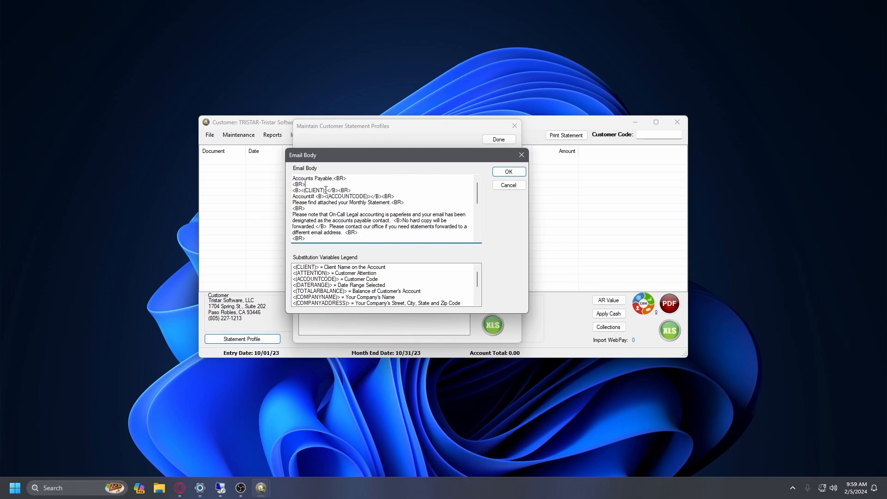
left_click(407, 296)
left_click(457, 269)
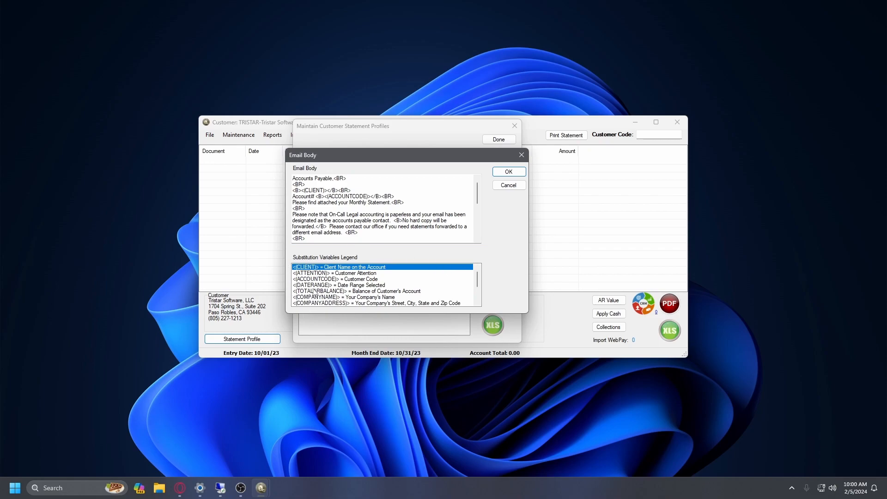
left_click_drag(328, 190, 299, 191)
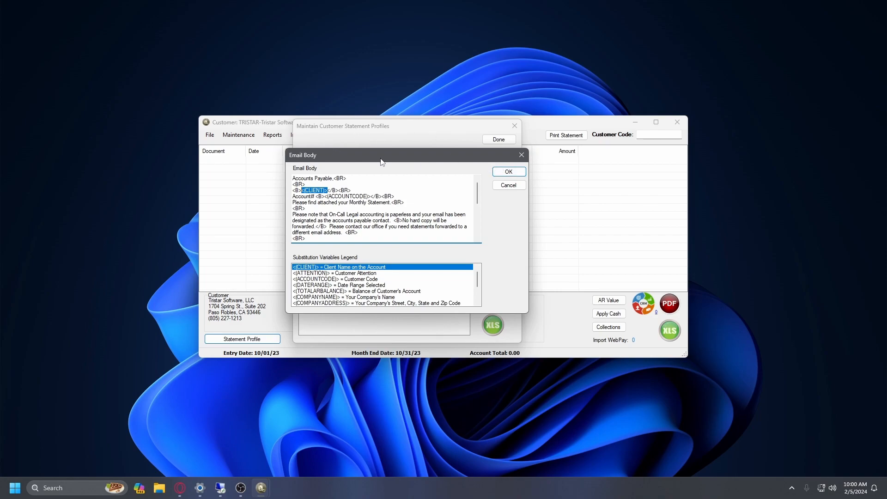
left_click(521, 156)
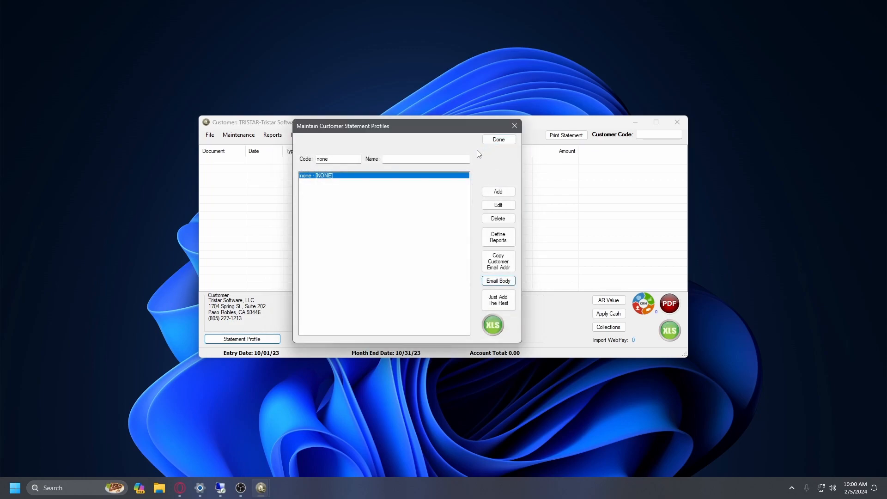
Close the customer statement profiles and check for WinservePlus invoices waiting to be imported for the OnCallLegal branch, without importing.
left_click(498, 140)
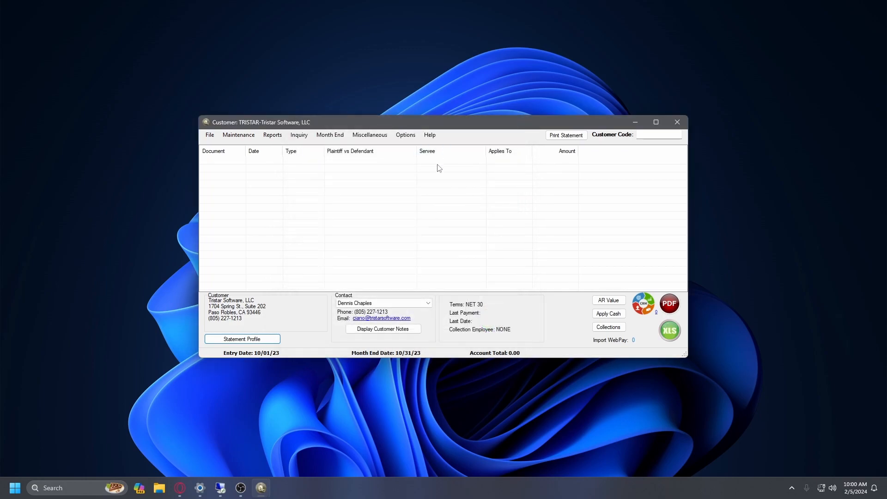
left_click(239, 135)
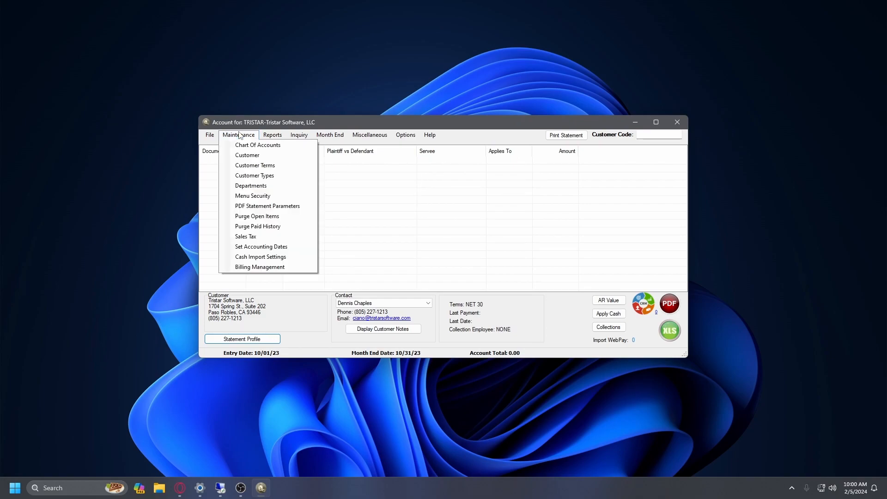
mouse_move(209, 135)
mouse_move(246, 175)
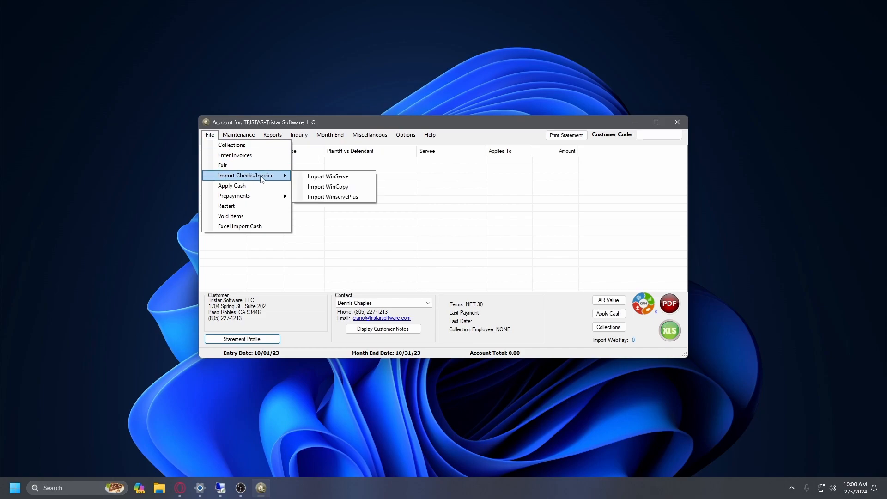
left_click(329, 198)
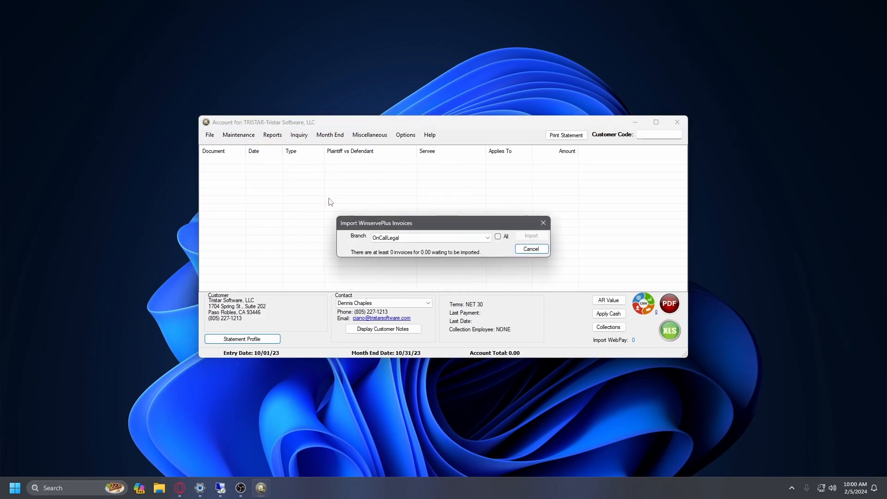
left_click(534, 250)
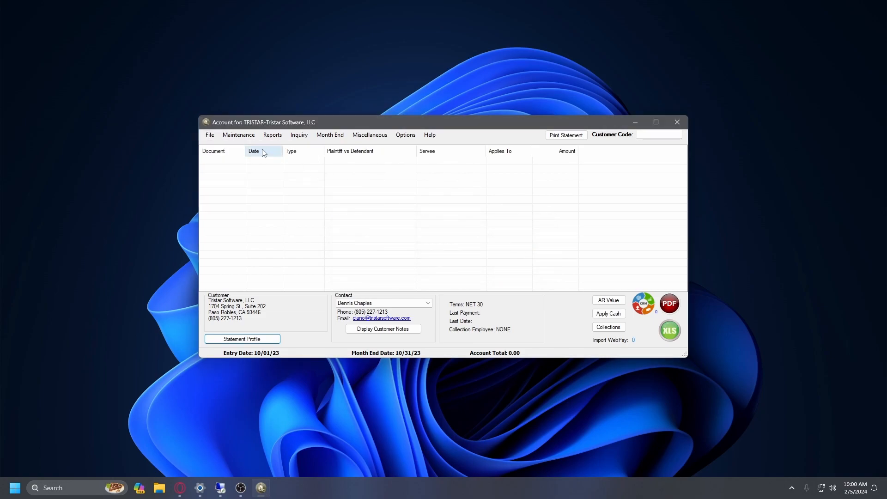
Check for WinservePlus invoices waiting to be imported across all branches, and leave without importing.
left_click(240, 134)
mouse_move(212, 140)
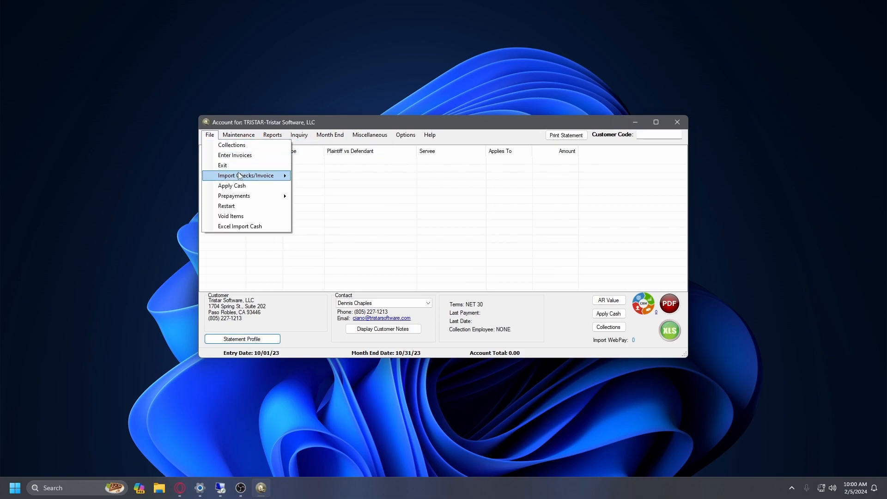
mouse_move(240, 175)
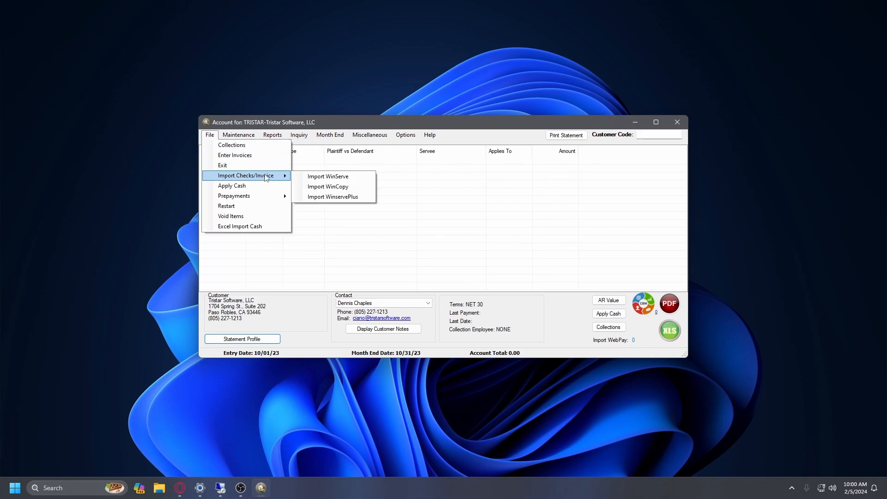
left_click(334, 197)
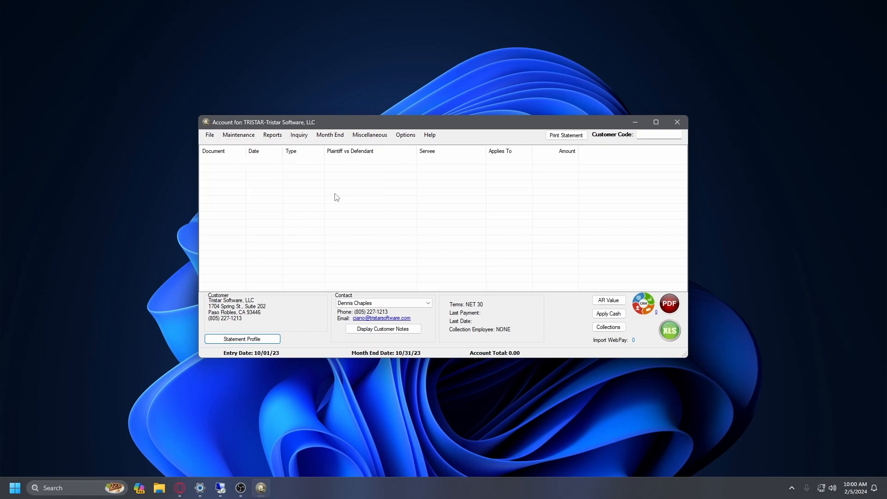
left_click(506, 237)
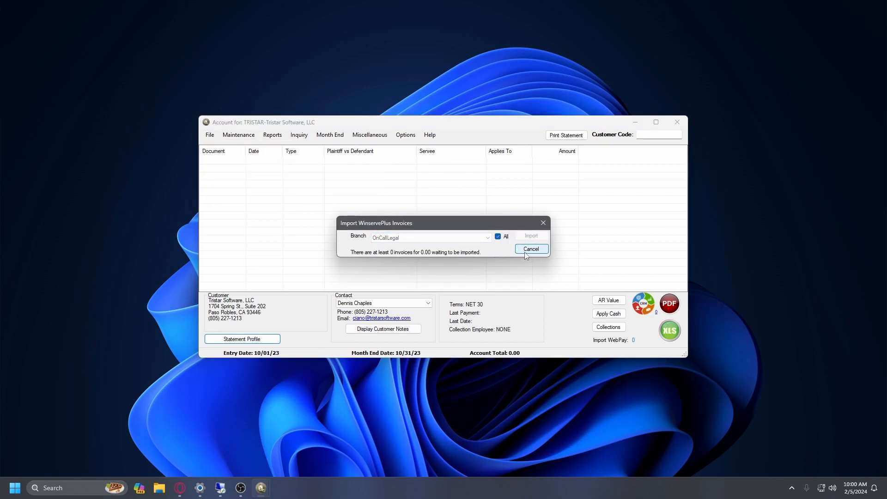
left_click(531, 249)
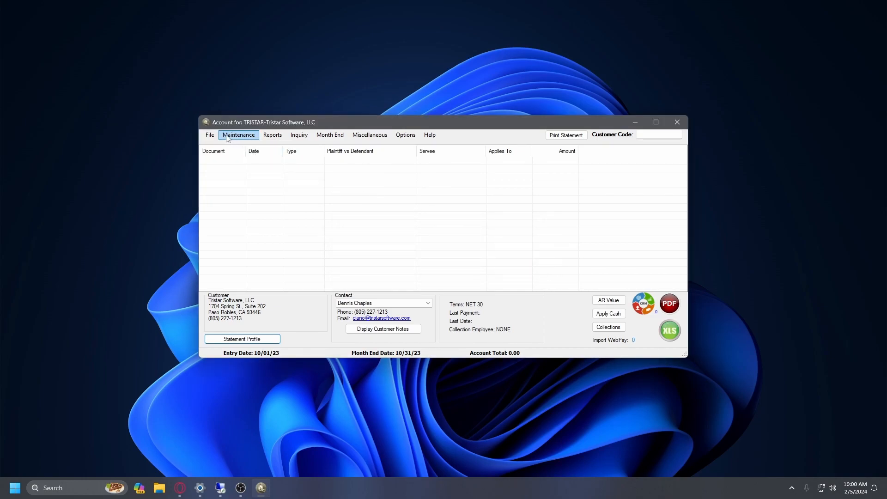
left_click(210, 135)
mouse_move(244, 175)
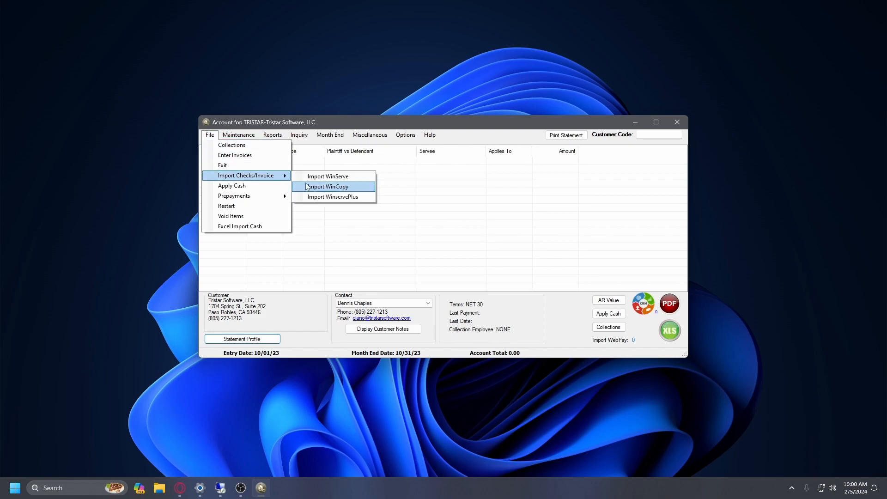
left_click(338, 190)
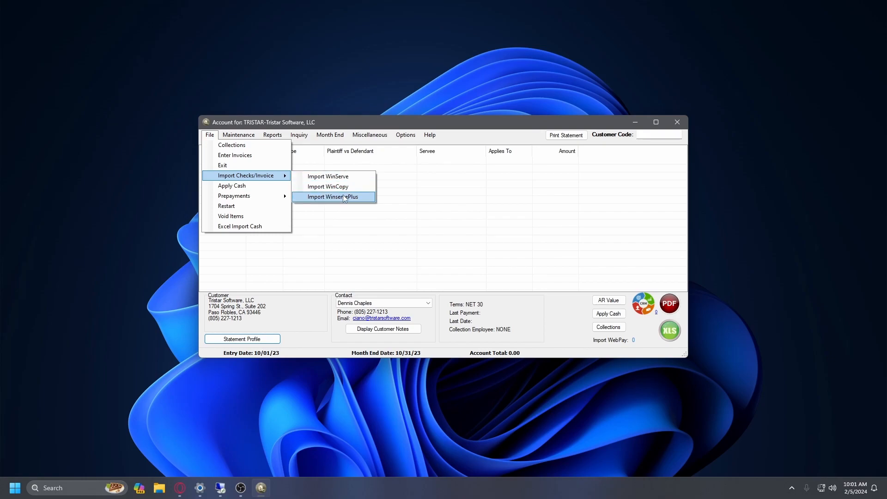
left_click(467, 226)
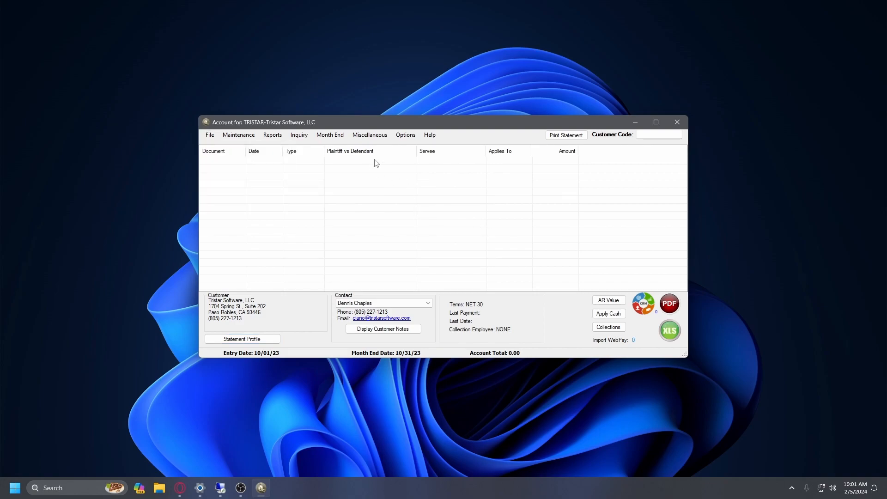
left_click(337, 137)
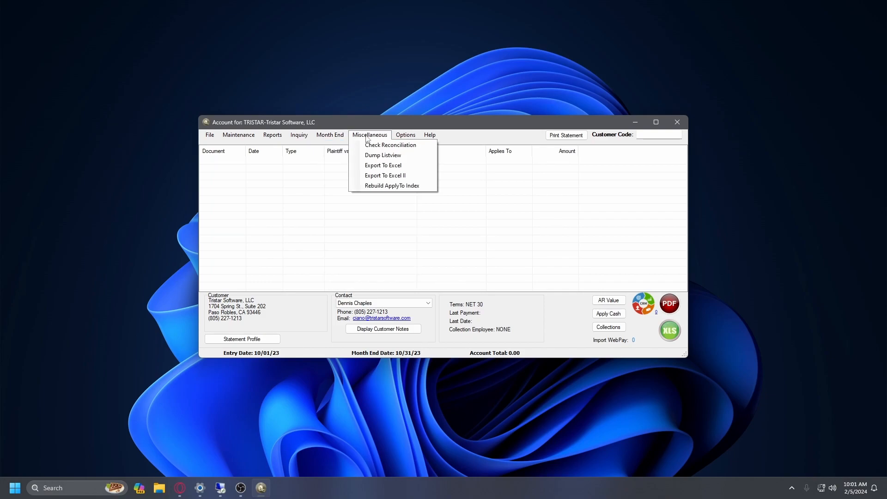
left_click(356, 261)
left_click_drag(321, 120, 313, 134)
left_click_drag(315, 135, 317, 130)
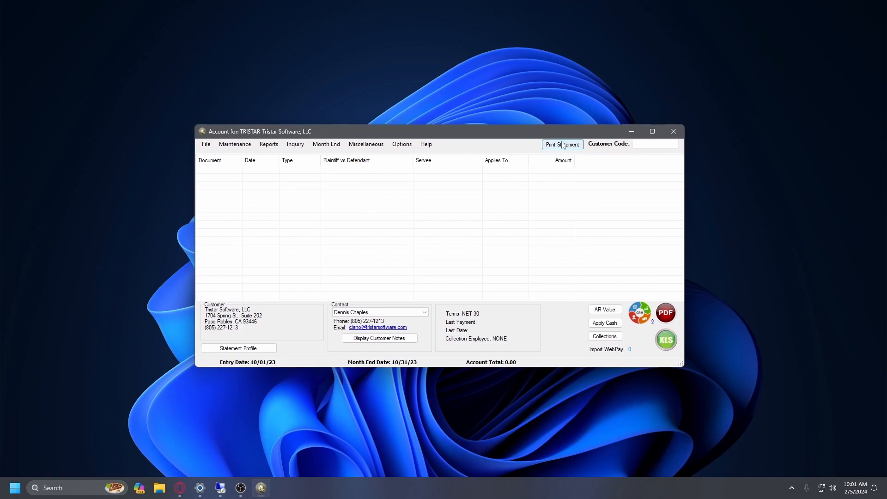
Load the TRISTAR customer's account by its customer code.
left_click(662, 143)
type("NONE")
key("Return")
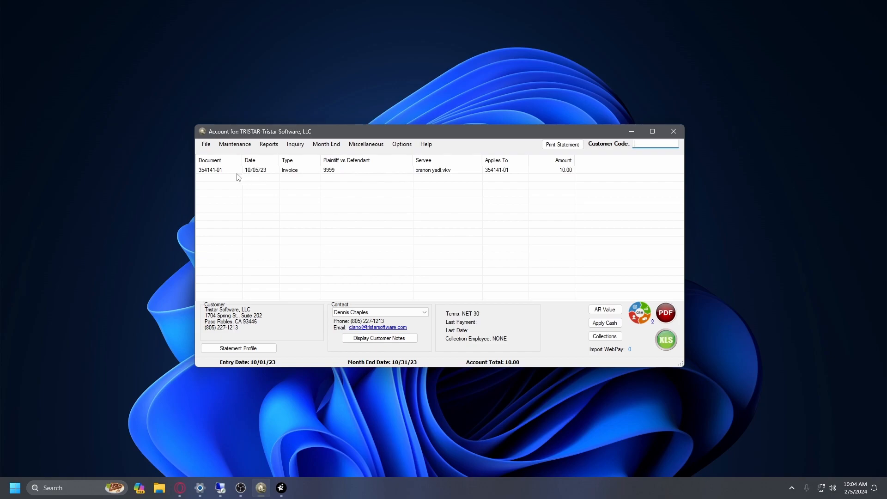
Run the month-end purge of open items with a purge date of 2/5/2024.
left_click(339, 146)
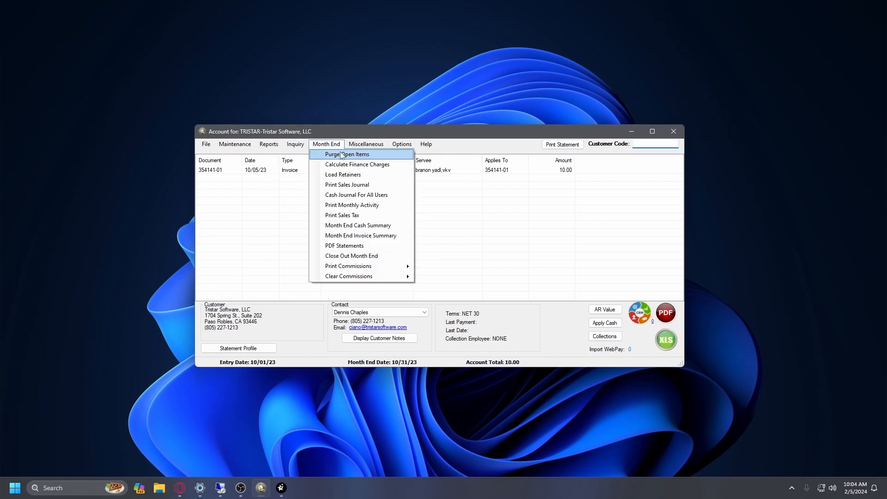
left_click(342, 154)
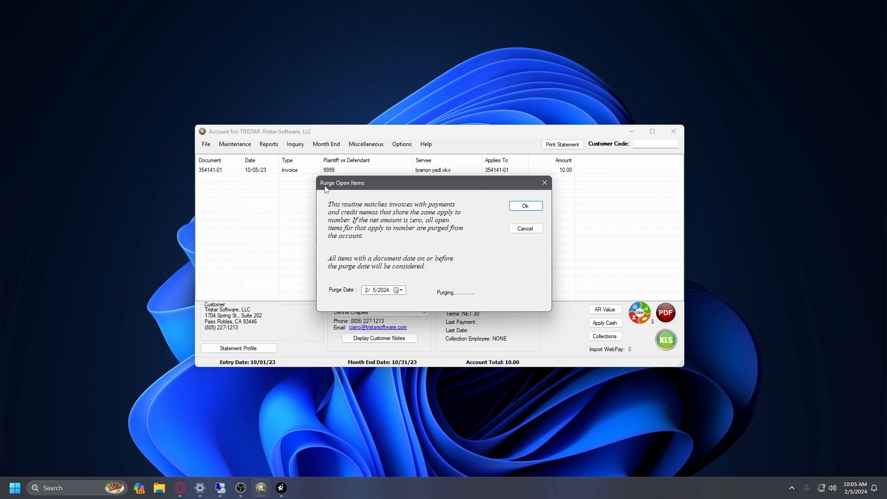
left_click_drag(351, 184, 450, 182)
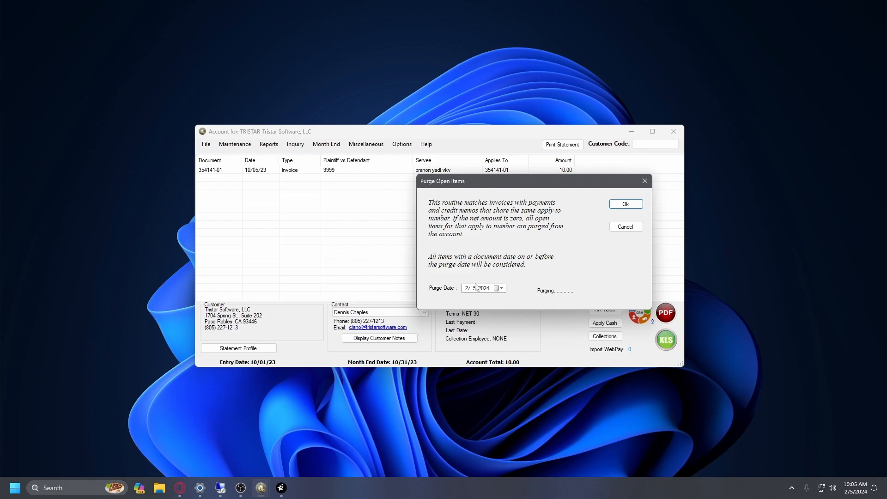
left_click_drag(477, 181, 340, 172)
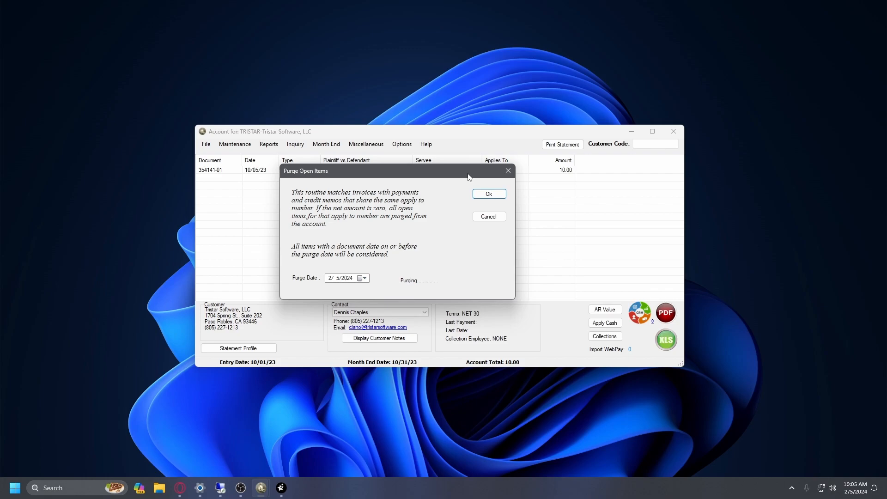
left_click(492, 194)
left_click_drag(398, 132, 400, 138)
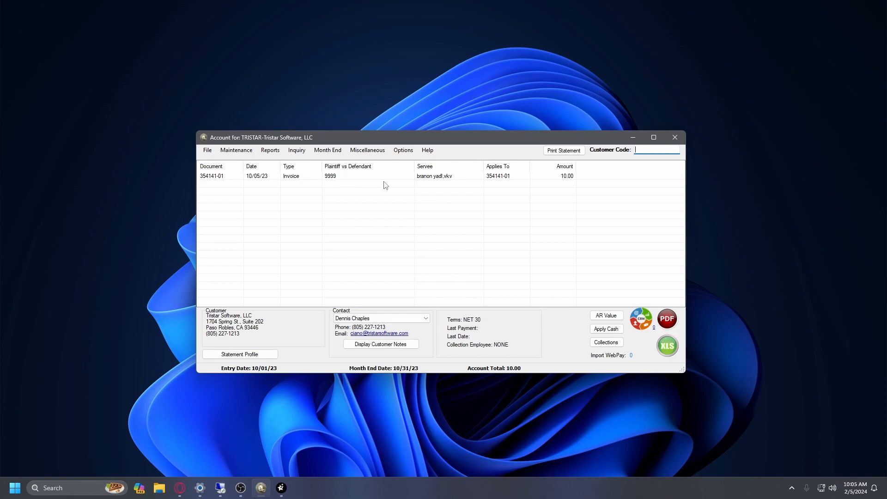
Open the PDF statement printing options with a statement date of 1/31/2024.
left_click(564, 153)
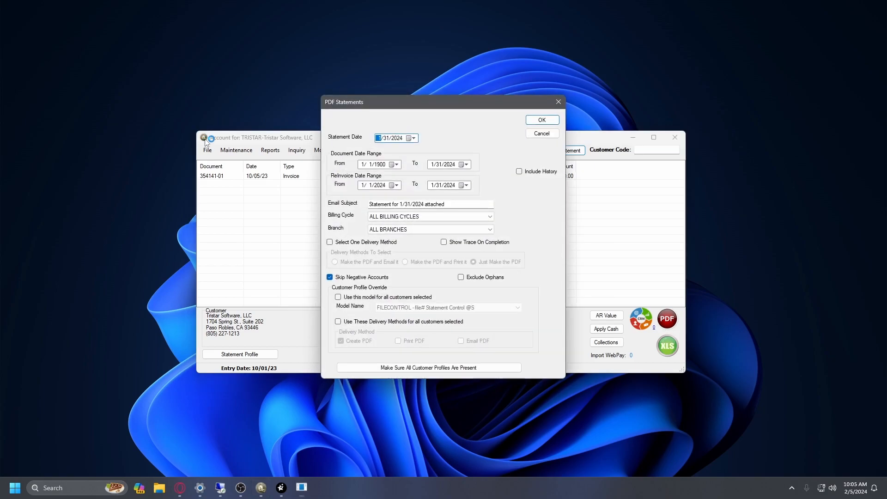
left_click_drag(386, 106, 302, 102)
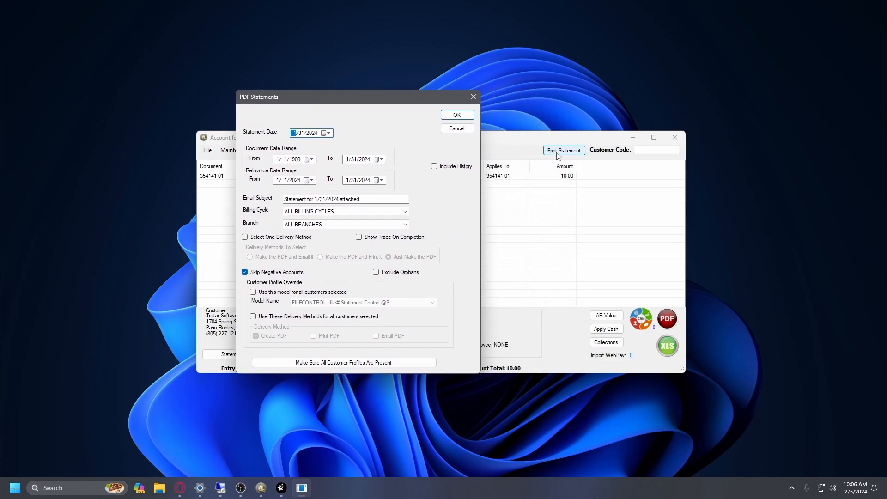
left_click_drag(403, 103, 488, 94)
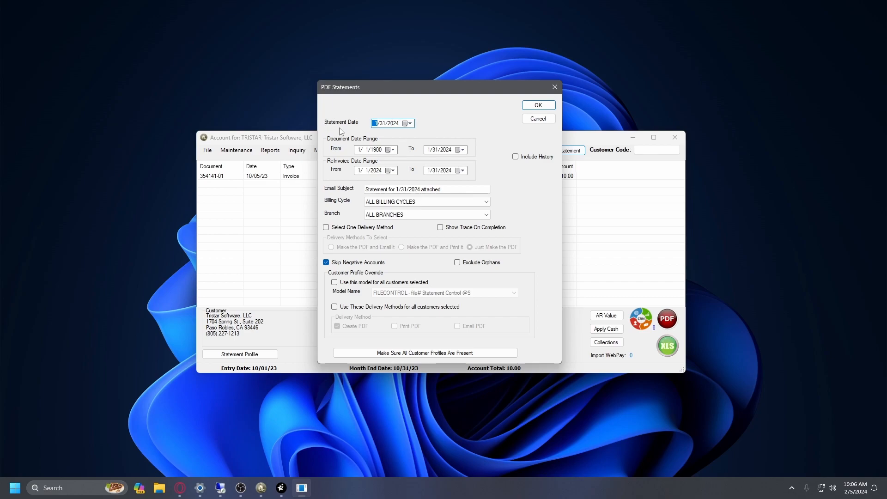
left_click(382, 123)
type("1")
left_click_drag(443, 190, 465, 196)
Try the WEEKLY billing cycle for the statements and return the selection to ALL BILLING CYCLES.
left_click(383, 203)
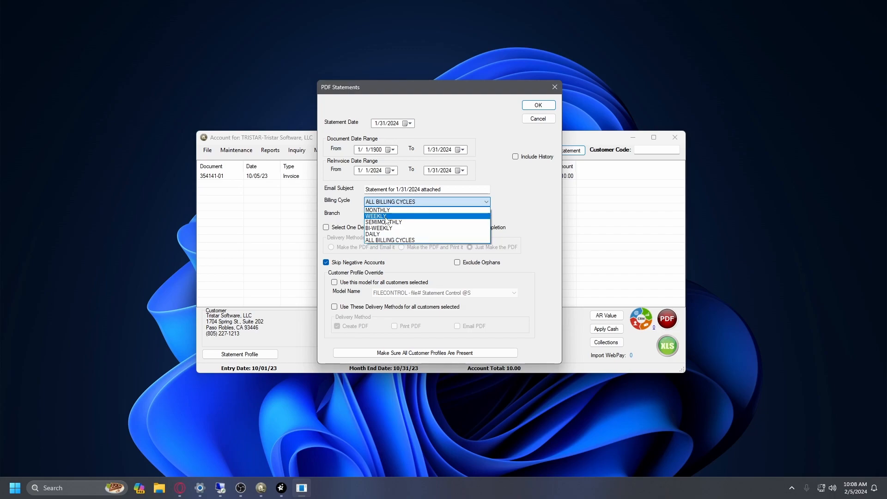
left_click(386, 217)
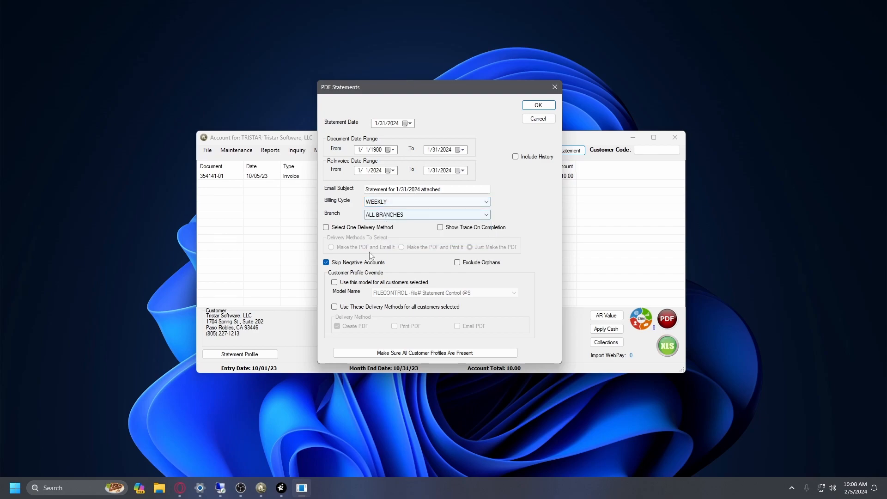
left_click(368, 203)
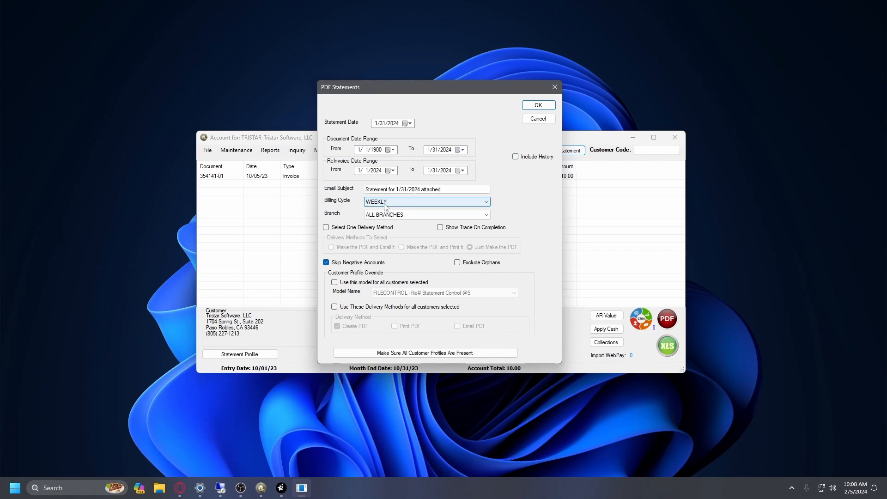
left_click(386, 204)
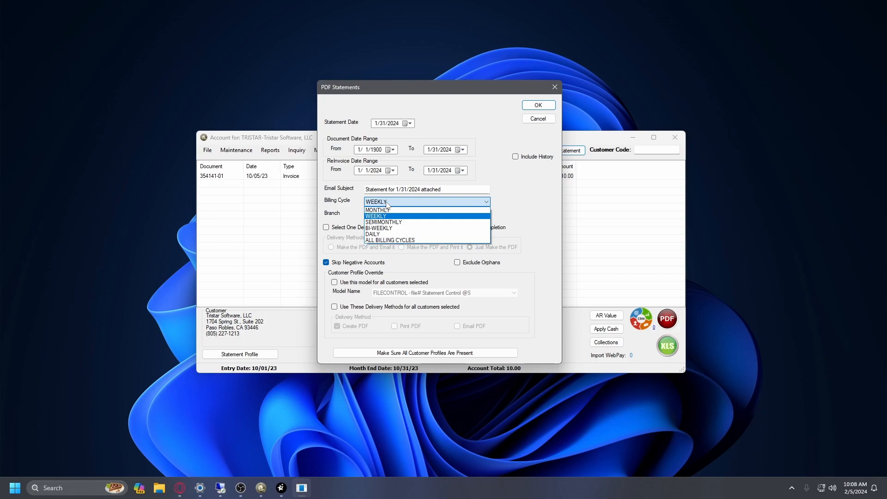
left_click(386, 240)
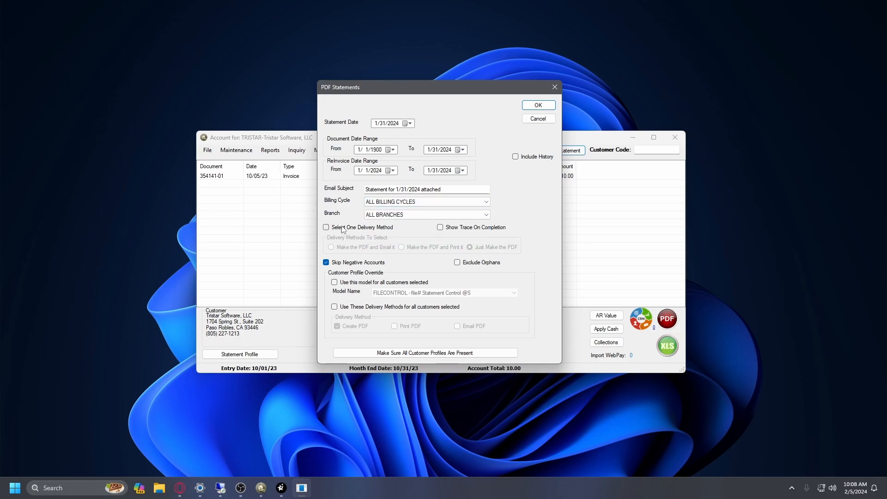
Review the branch choices and try limiting the statements to one delivery method before turning that limit off.
left_click(401, 214)
left_click(404, 221)
left_click(370, 232)
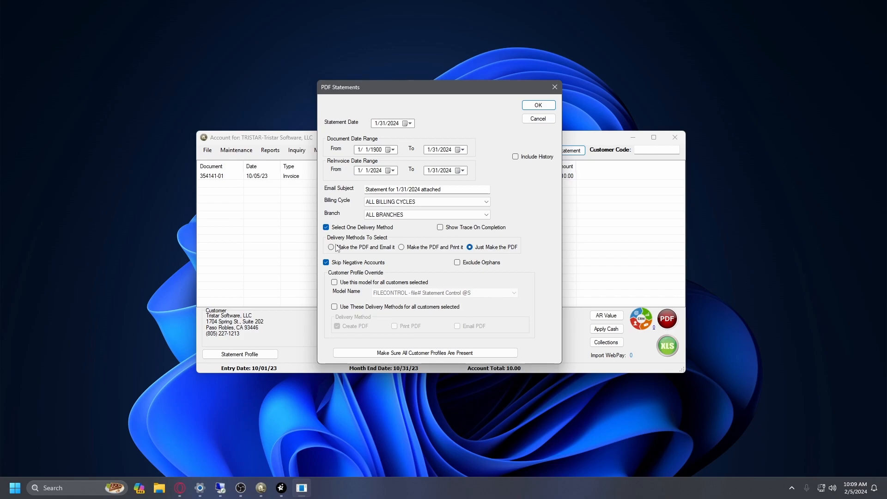
left_click(341, 227)
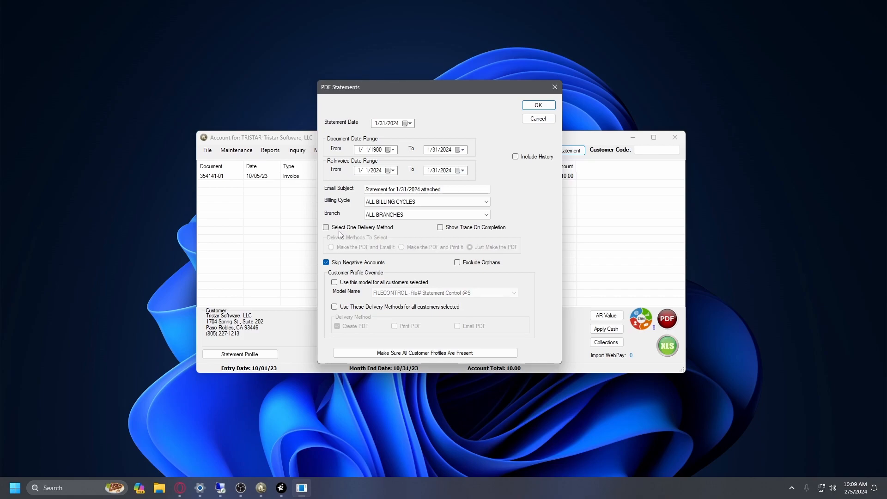
Override the delivery methods for all selected customers and review the available override models, leaving the model override off.
left_click(359, 307)
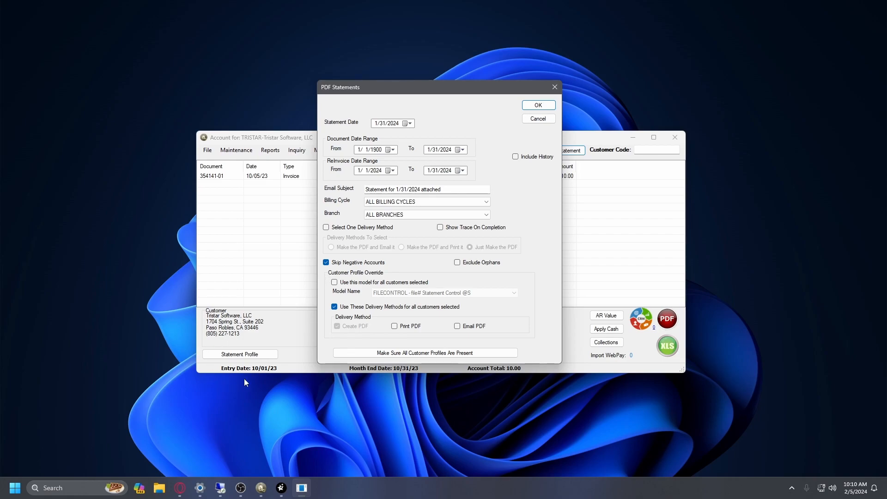
left_click(344, 282)
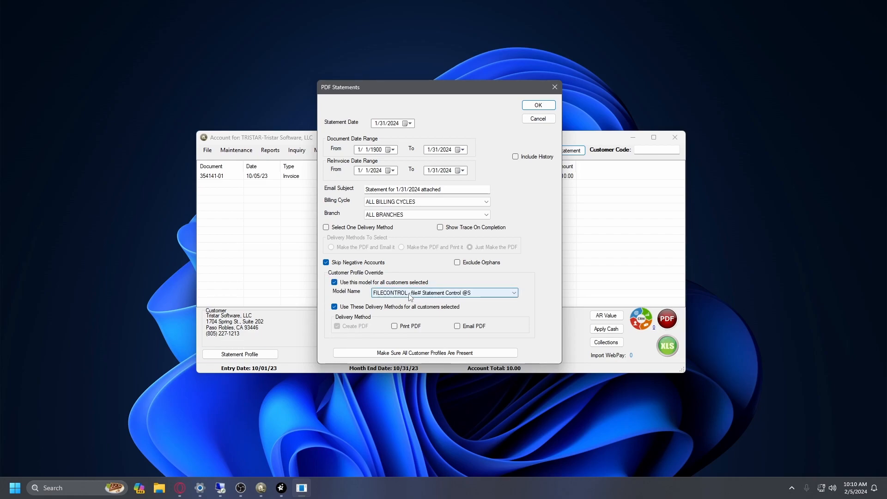
left_click(408, 295)
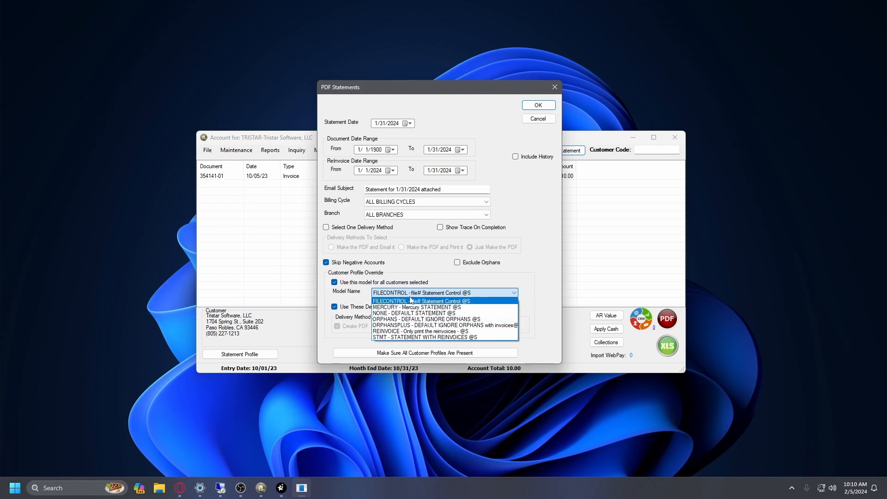
left_click(356, 282)
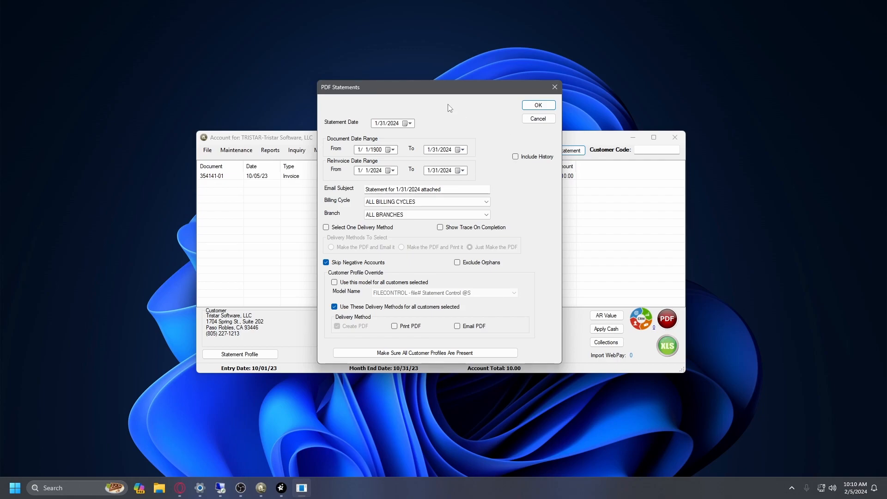
Accept the PDF statement options and bring up the list of customers for printing.
left_click_drag(446, 93, 443, 116)
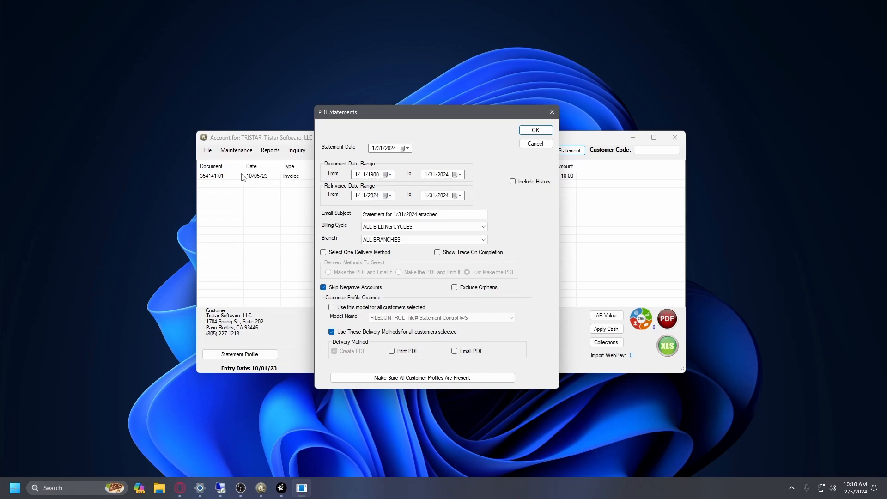
left_click(376, 196)
left_click(536, 131)
mouse_move(463, 160)
left_mouse_down()
mouse_move(450, 163)
mouse_move(450, 153)
left_mouse_up()
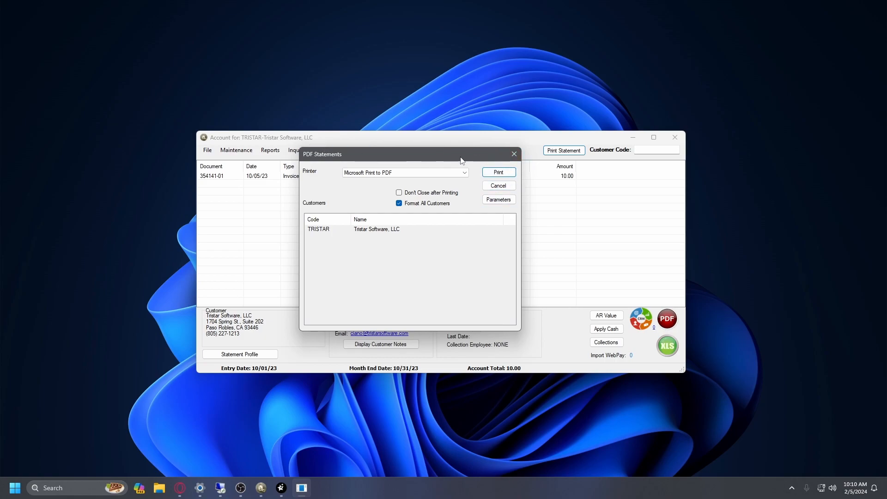
Try selecting only the TRISTAR customer, restore Format All Customers, and print the statements with Microsoft Print to PDF.
left_click(400, 203)
left_click(365, 230)
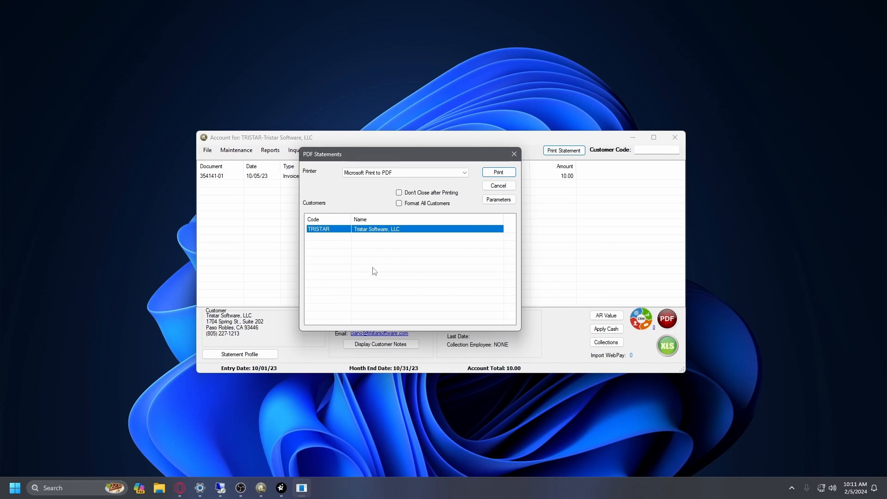
left_click(417, 204)
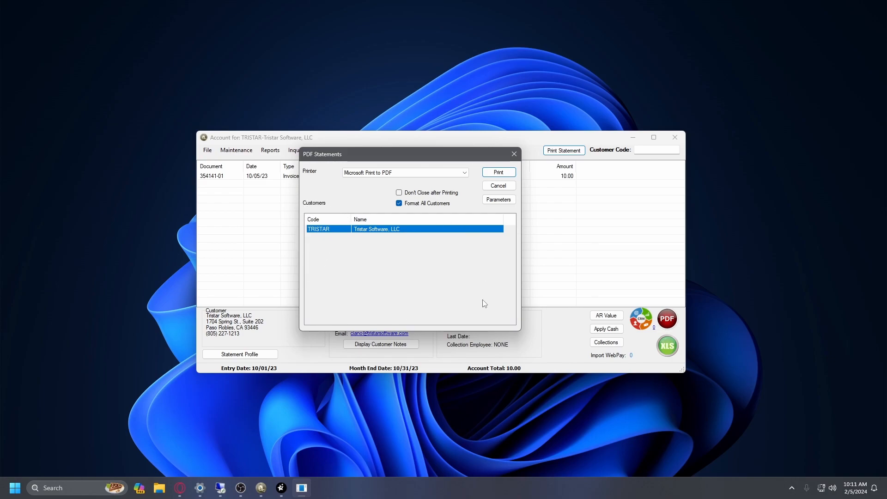
left_click(498, 172)
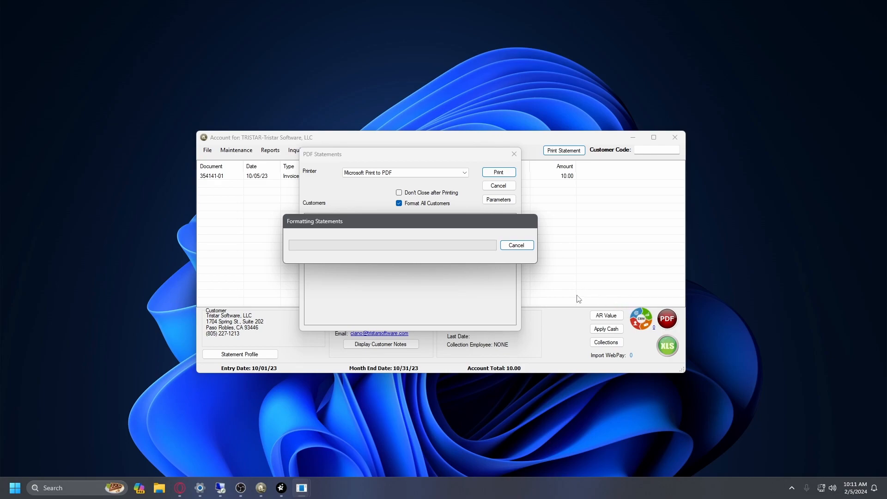
Open the PDFs folder from the TRISTAR account, moving the statement progress window out of the way.
left_click_drag(440, 224, 425, 82)
left_click(668, 318)
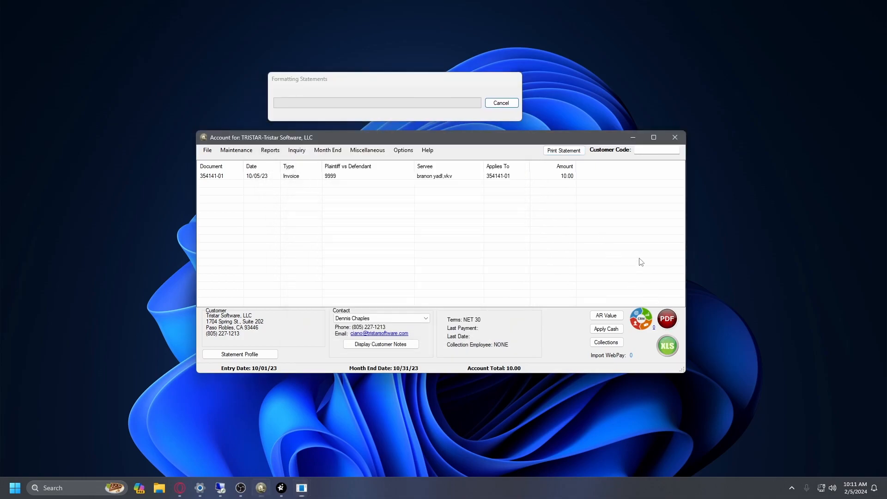
left_click(669, 324)
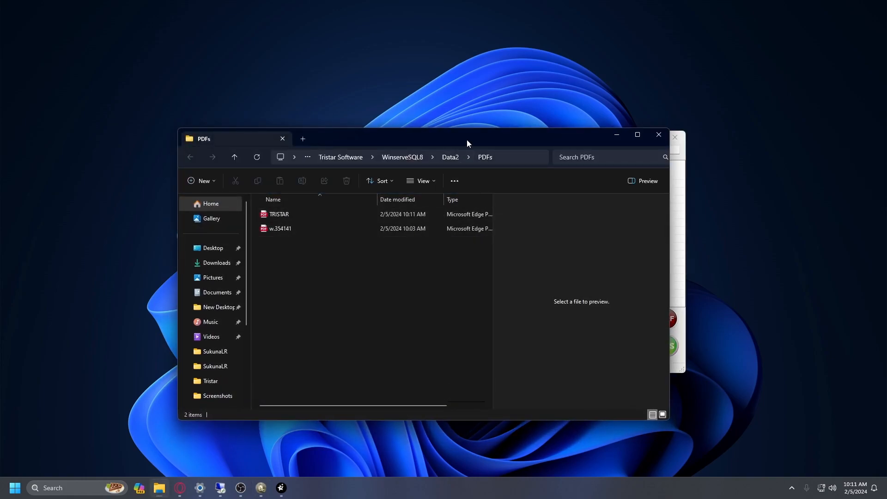
left_click_drag(468, 139, 460, 98)
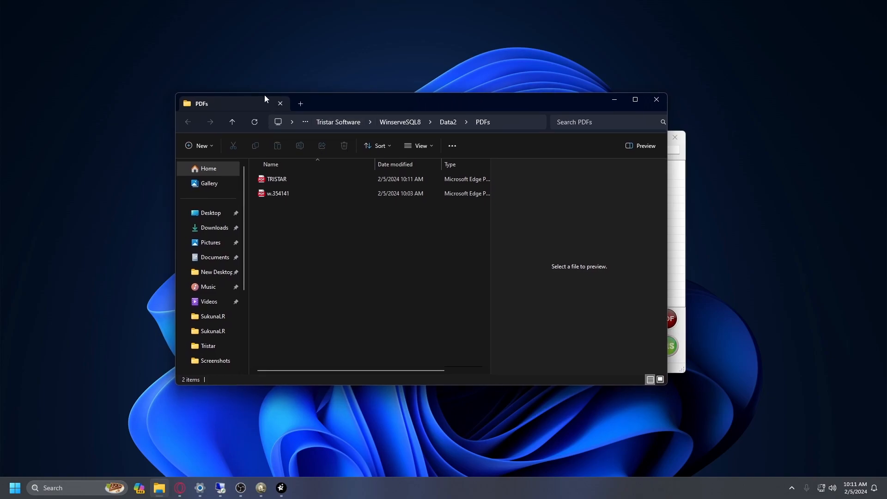
left_click_drag(365, 104, 369, 113)
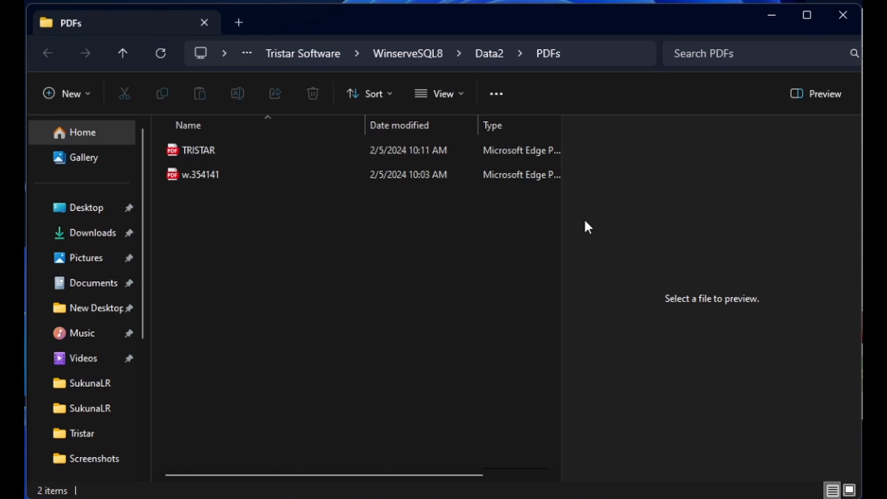
Open the TRISTAR statement PDF from the PDFs folder.
left_click(321, 151)
key("F2")
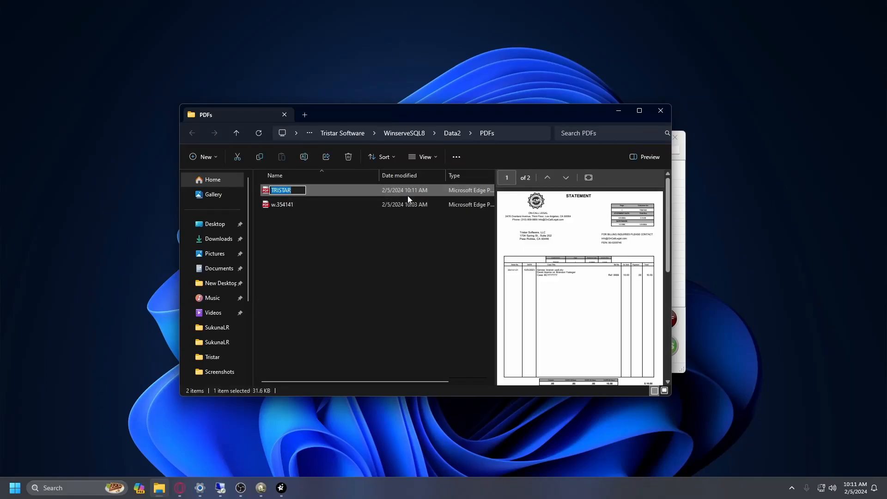
double_click(393, 187)
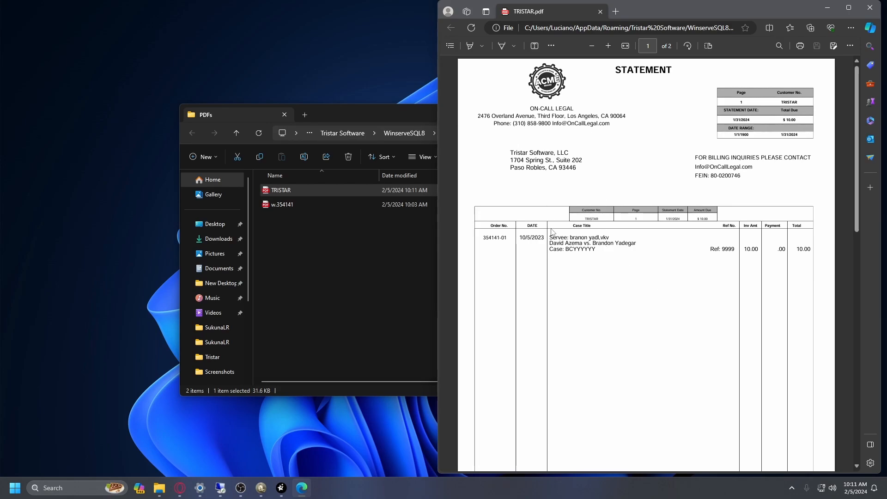
Examine the statement page and the invoice reprint in the TRISTAR PDF, and close the document and the PDFs folder.
scroll(552, 231, "down", 10)
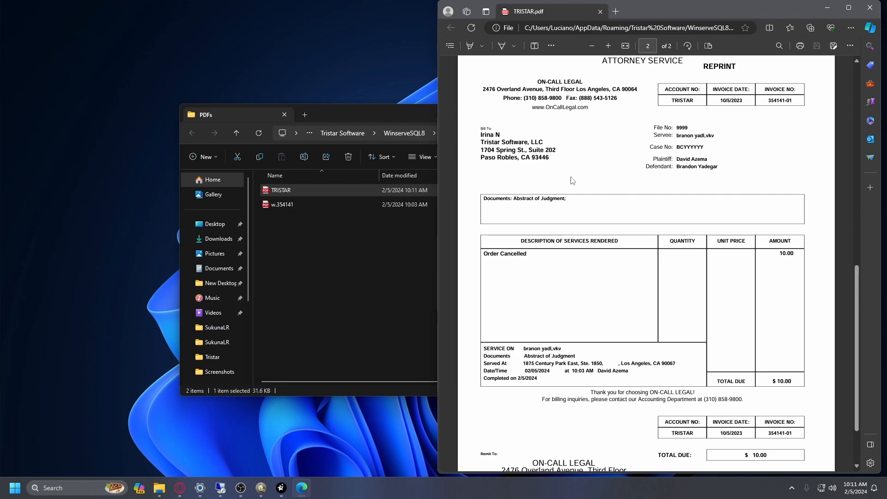
scroll(571, 188, "down", 2)
scroll(525, 167, "up", 2)
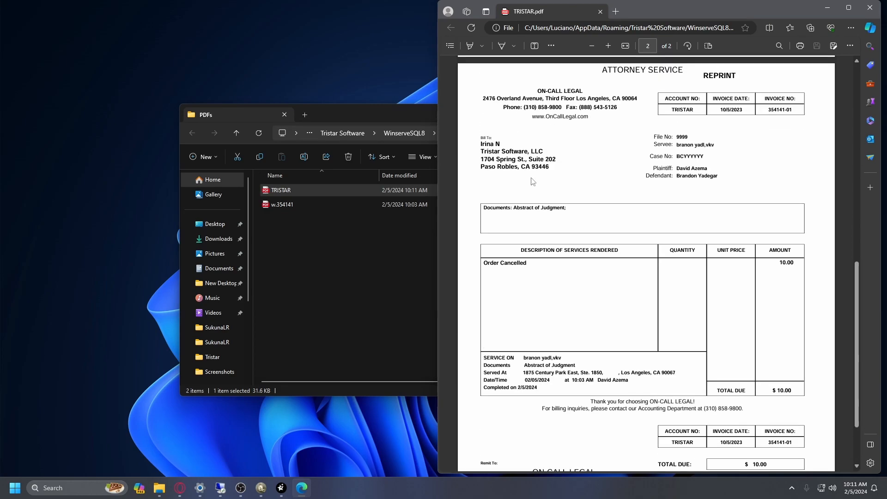
scroll(610, 287, "up", 10)
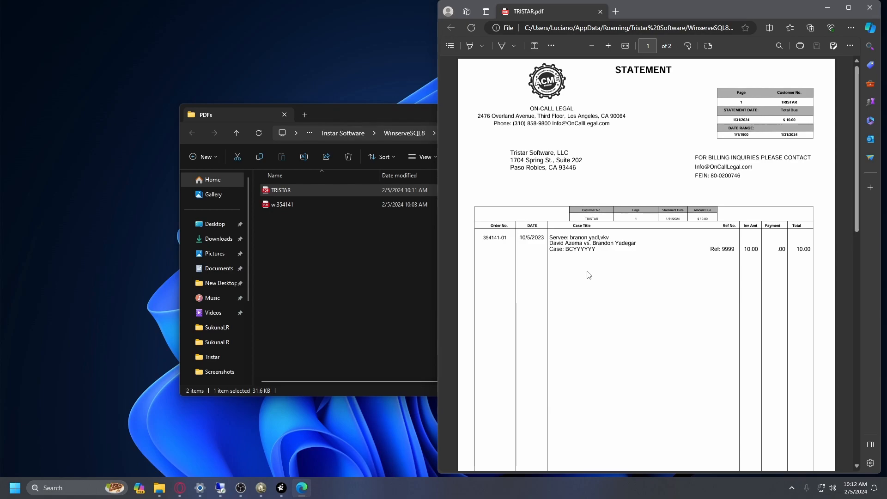
scroll(588, 276, "down", 2)
scroll(588, 276, "down", 10)
scroll(588, 276, "up", 11)
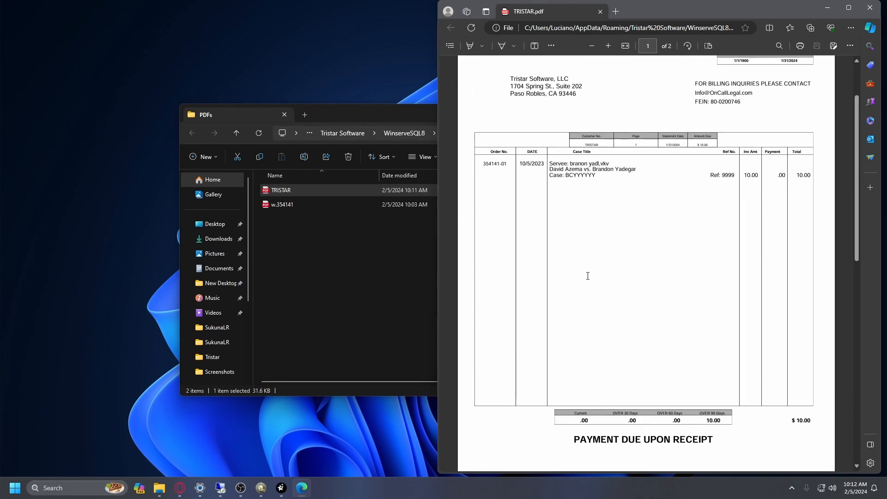
scroll(588, 276, "up", 1)
scroll(587, 276, "down", 3)
scroll(587, 276, "down", 8)
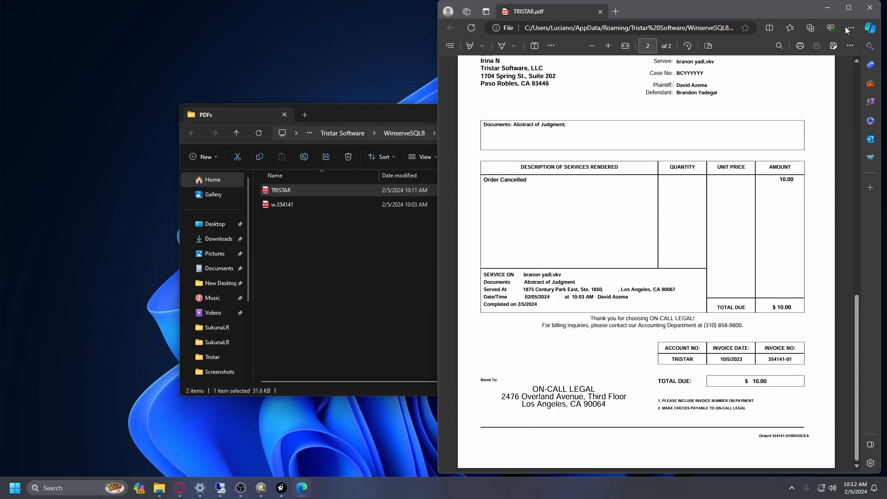
left_click(870, 8)
left_click(667, 112)
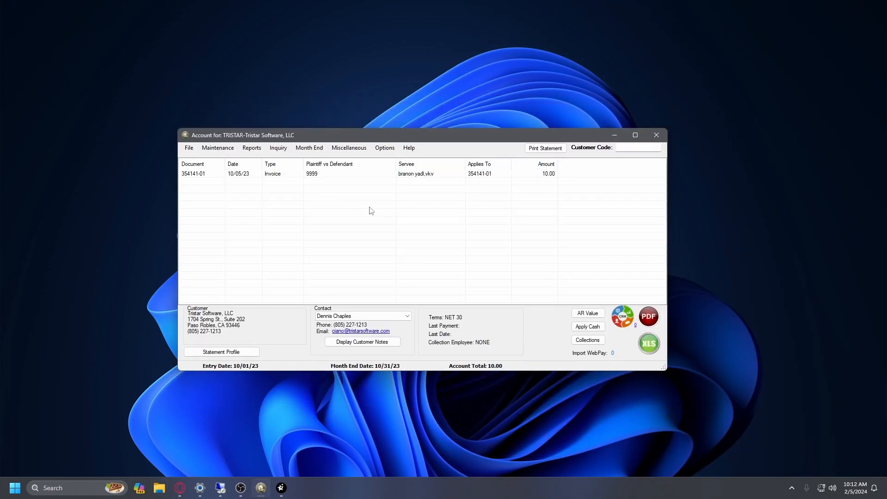
Start another month-end PDF statement run that overrides the delivery methods for all selected customers, and bring up its customer list.
left_click(304, 149)
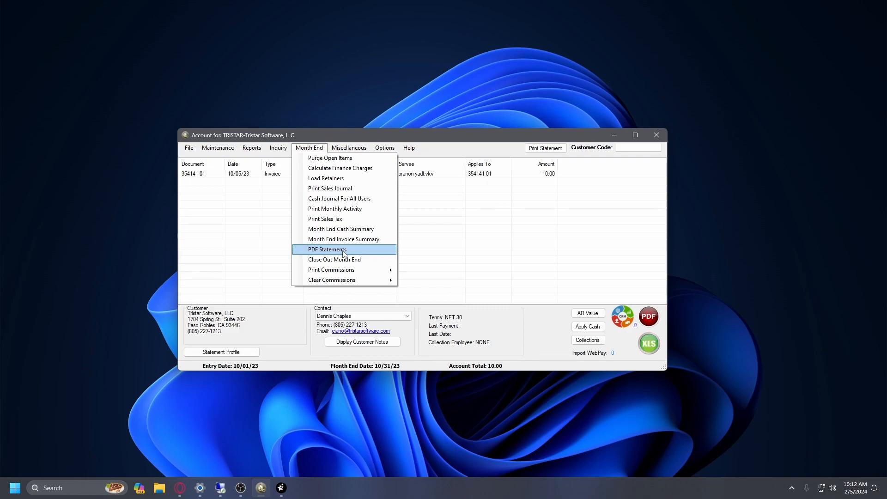
left_click(318, 252)
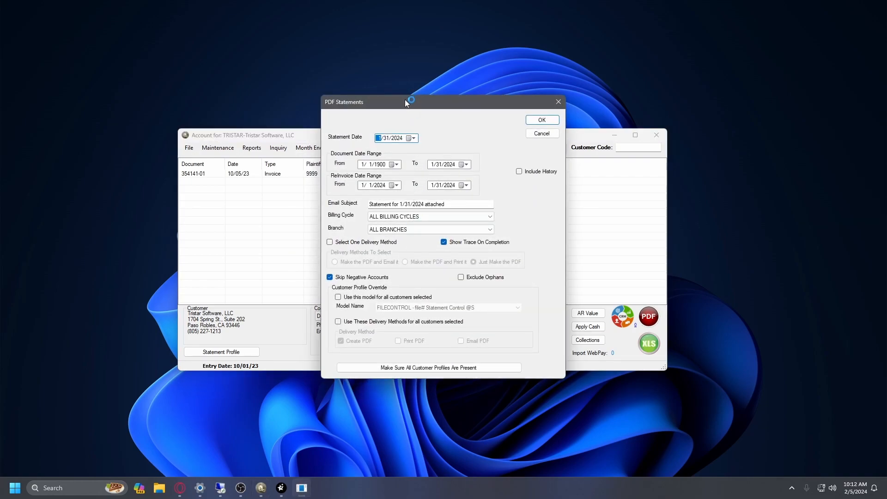
left_click_drag(405, 99, 387, 116)
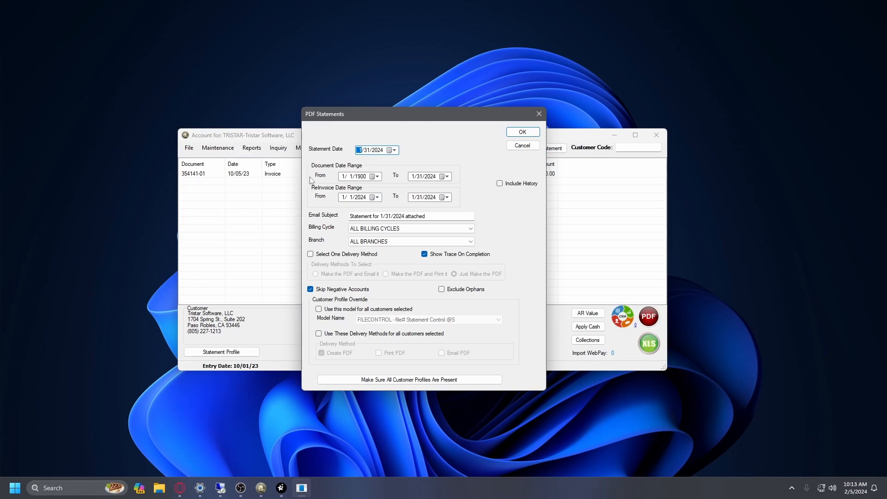
left_click_drag(435, 118, 385, 118)
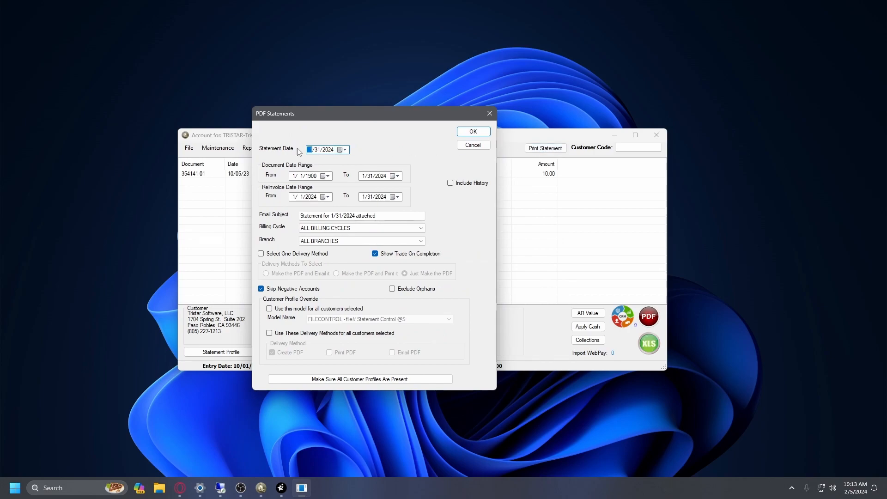
left_click(217, 141)
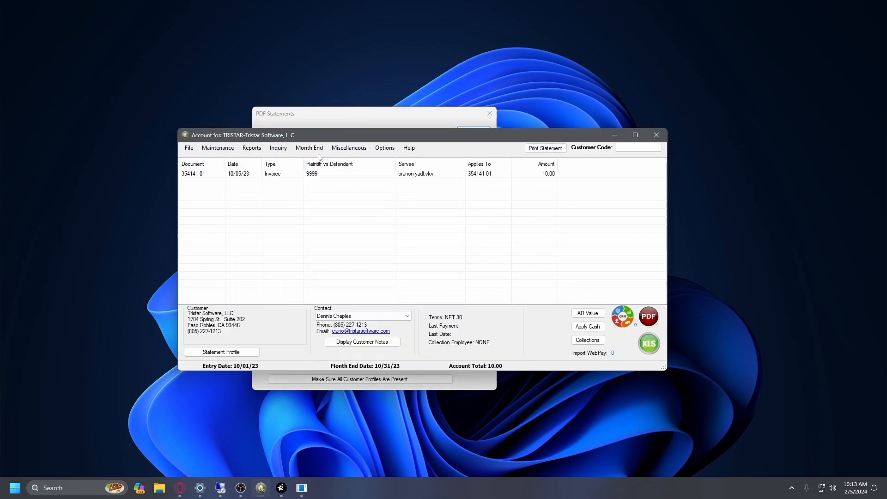
left_click(351, 117)
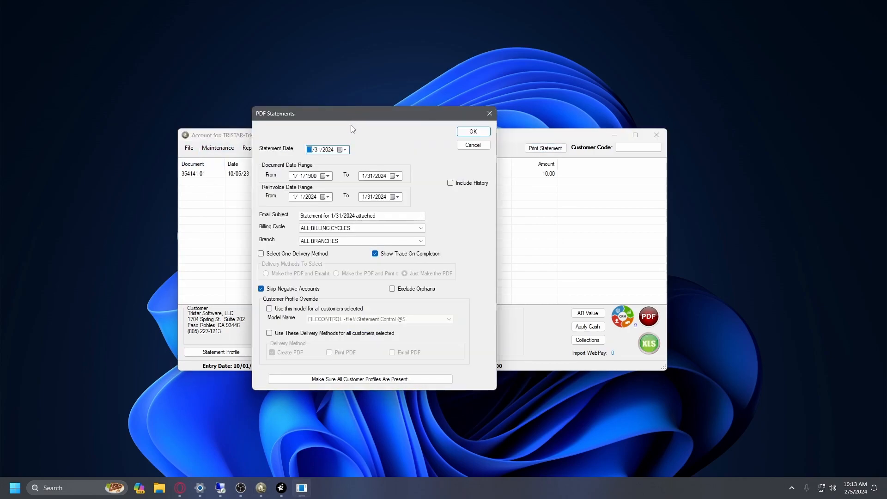
left_click(302, 333)
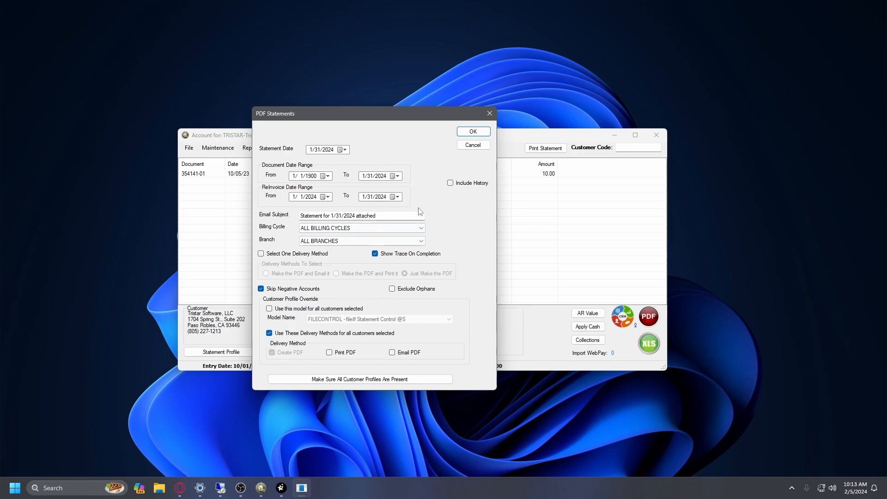
left_click(464, 133)
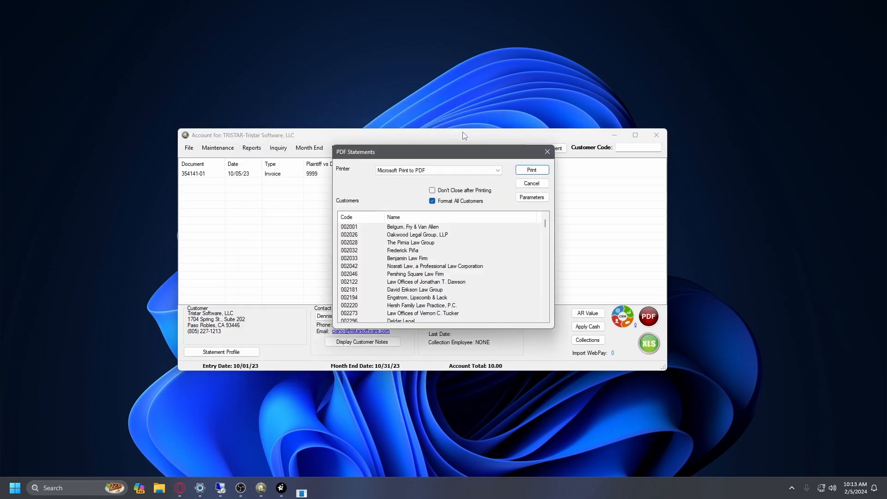
left_click_drag(470, 151, 413, 153)
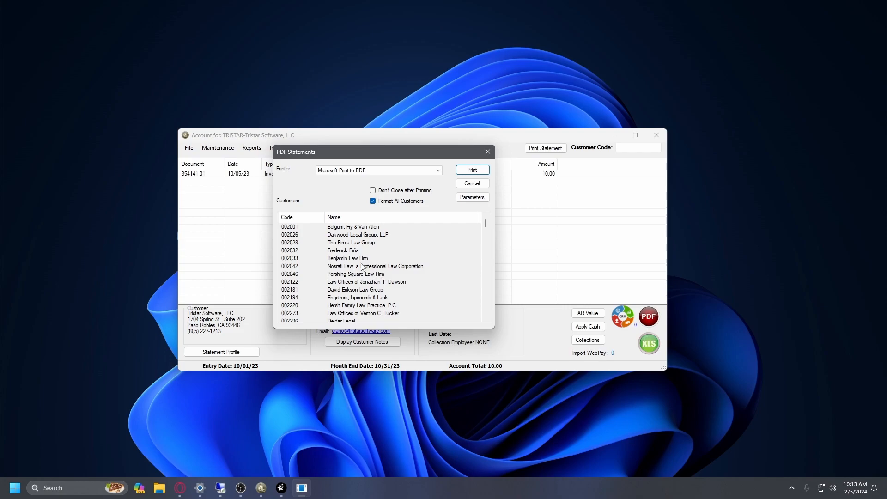
Turn off Format All Customers, select the first seven customers plus the ninth, eleventh and thirteenth, and print their statements.
left_click(405, 203)
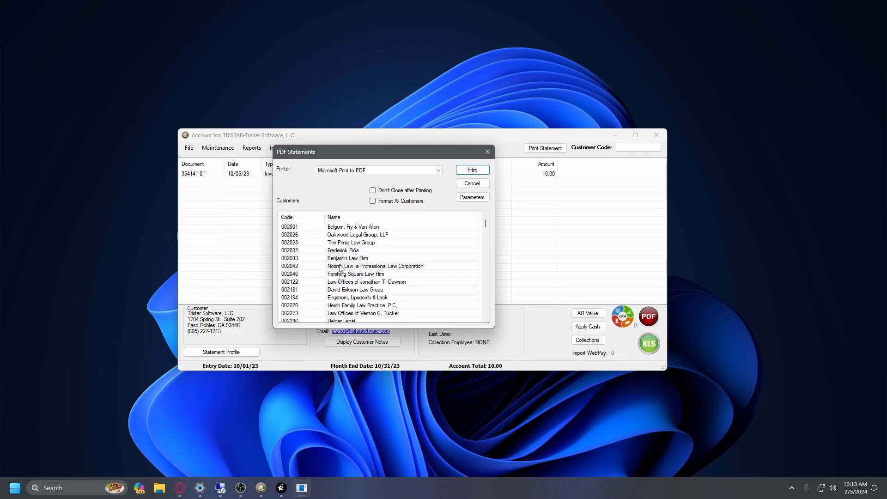
left_click(342, 229)
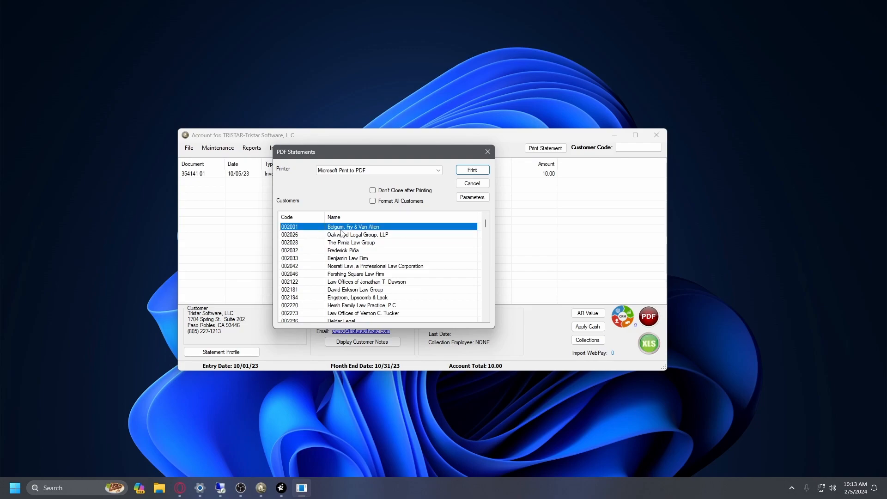
left_click(343, 274, "shift")
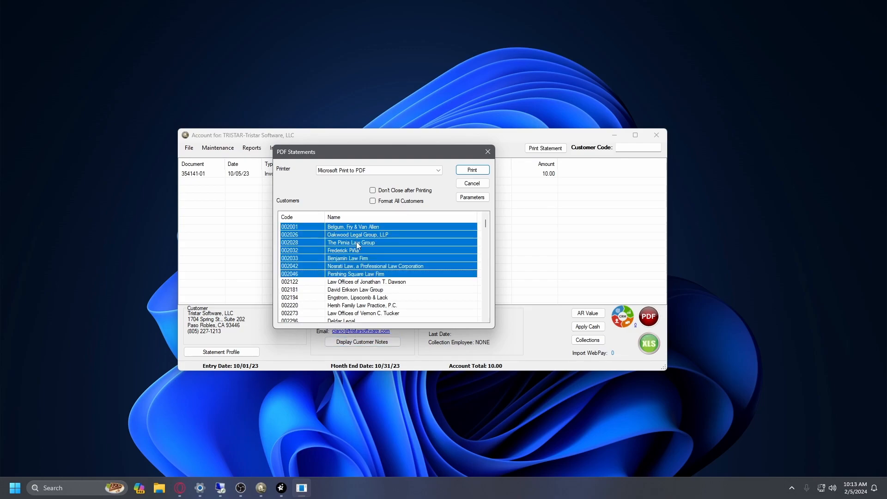
left_click(337, 305, "ctrl")
left_click(350, 290, "ctrl")
left_click(350, 321, "ctrl")
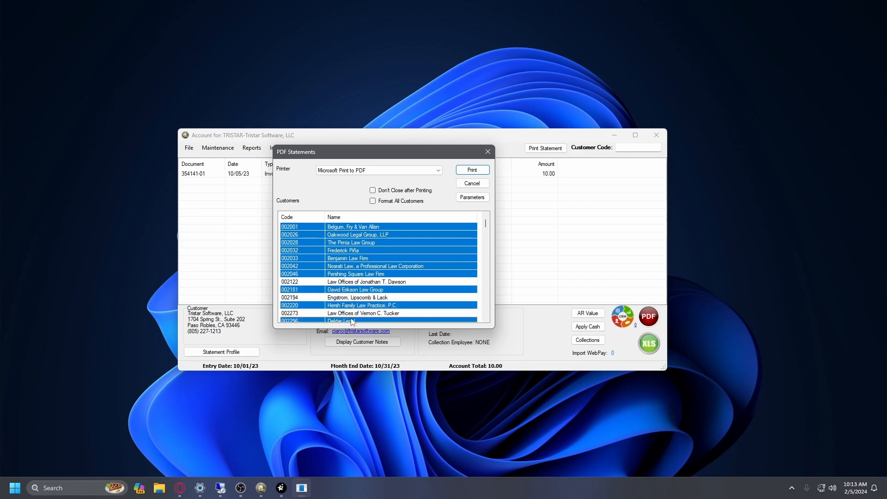
left_click(481, 170)
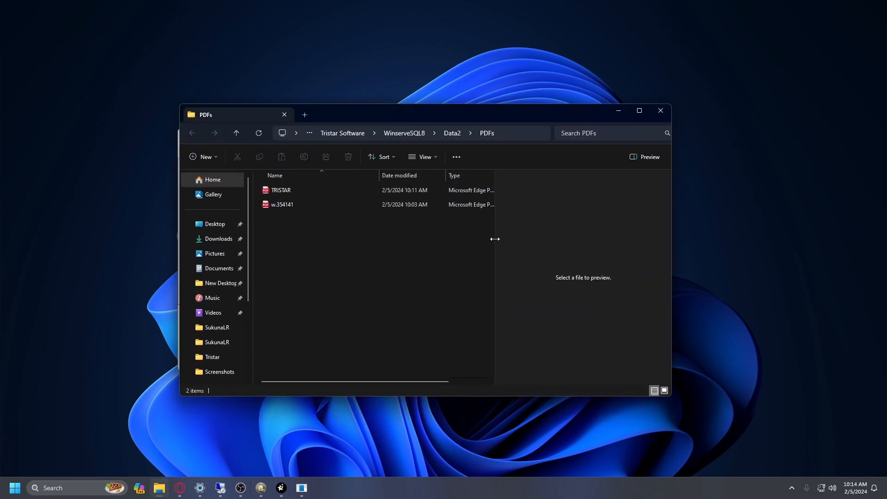
Move the statement progress window clear of the PDFs folder and check the folder for newly generated statement files.
left_click(301, 489)
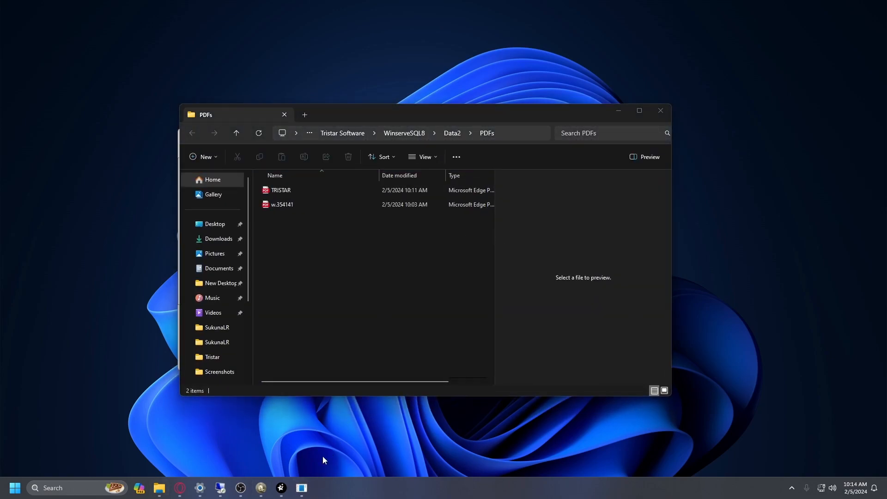
left_click(328, 442)
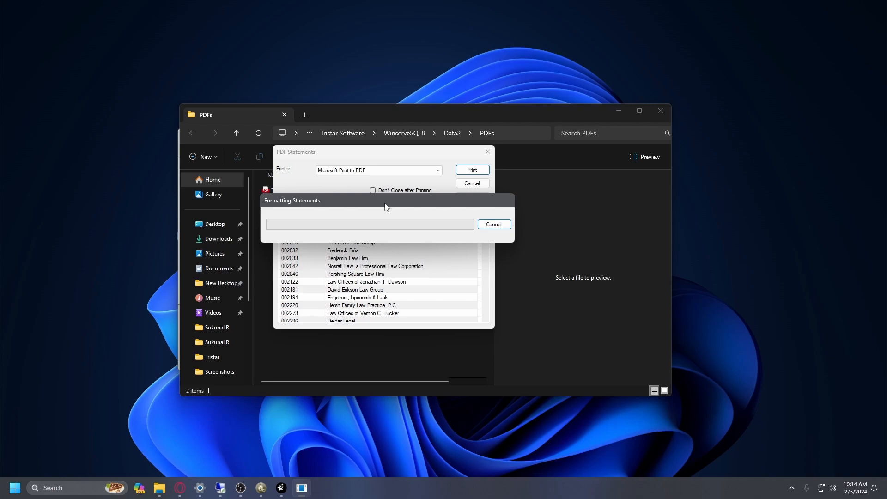
left_click_drag(386, 206, 369, 55)
left_click(522, 113)
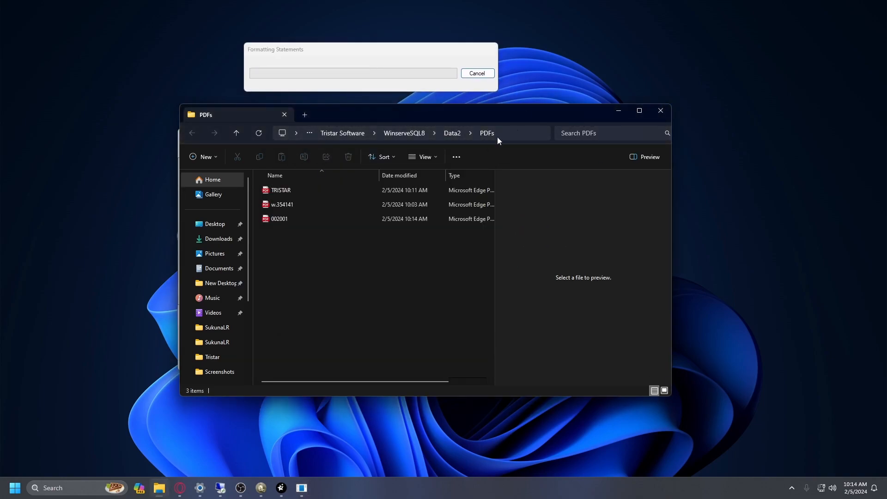
left_click(322, 218)
left_click(458, 260)
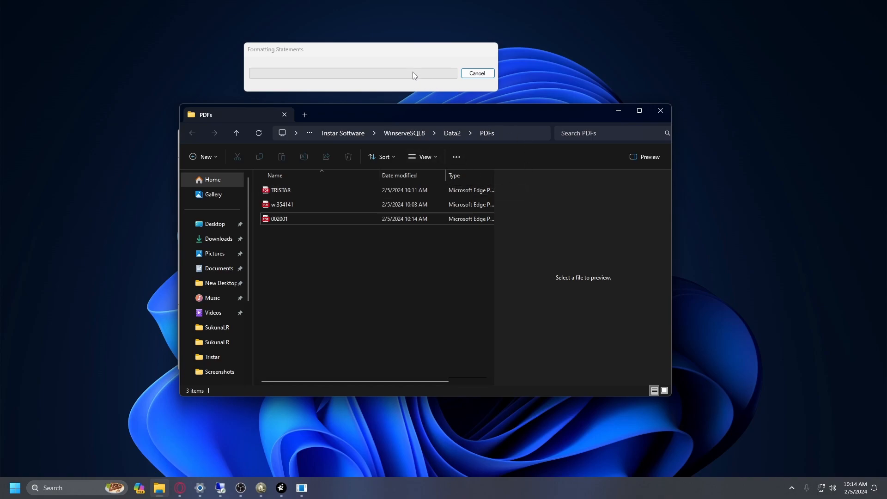
left_click(261, 488)
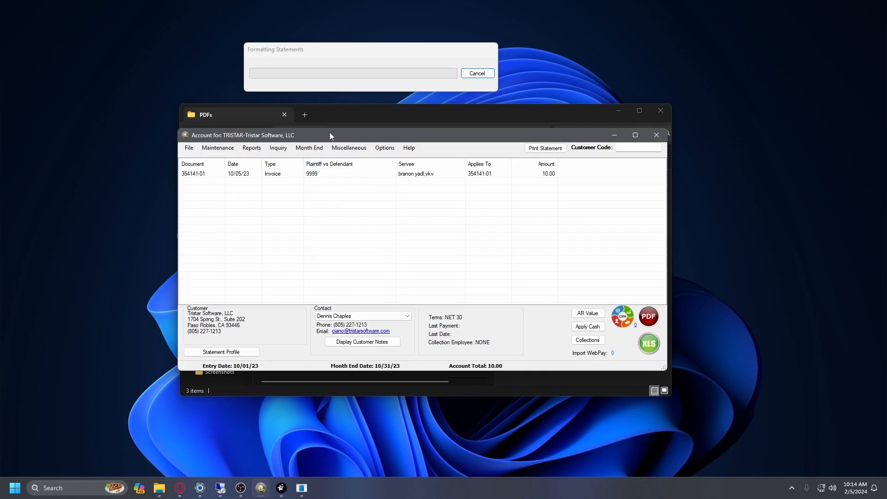
left_click_drag(330, 135, 332, 136)
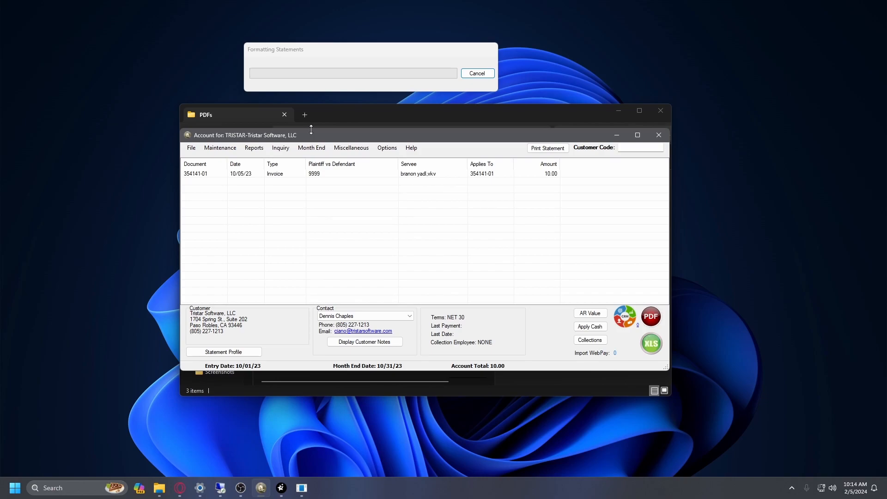
left_click_drag(311, 129, 331, 161)
left_click(347, 115)
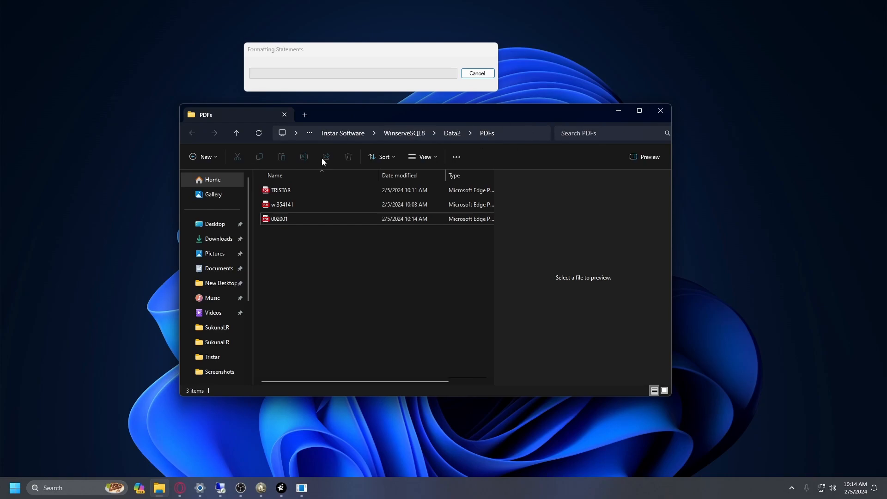